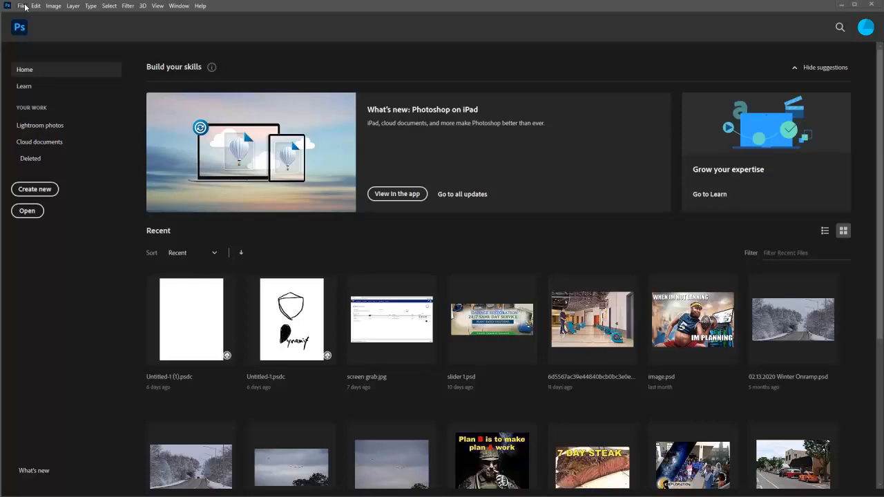
# Create a new 800 × 534 pixel document and paste the copied photo of the man in the field into it.
pyautogui.click(23, 6)
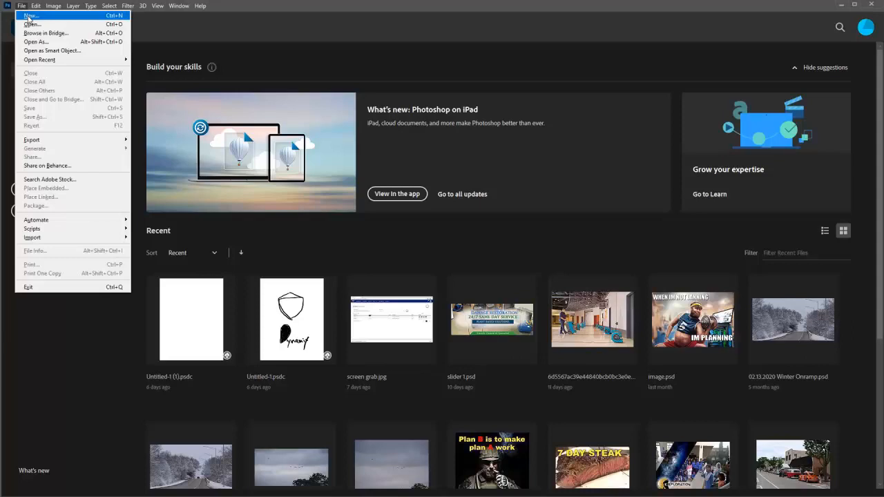
pyautogui.click(29, 16)
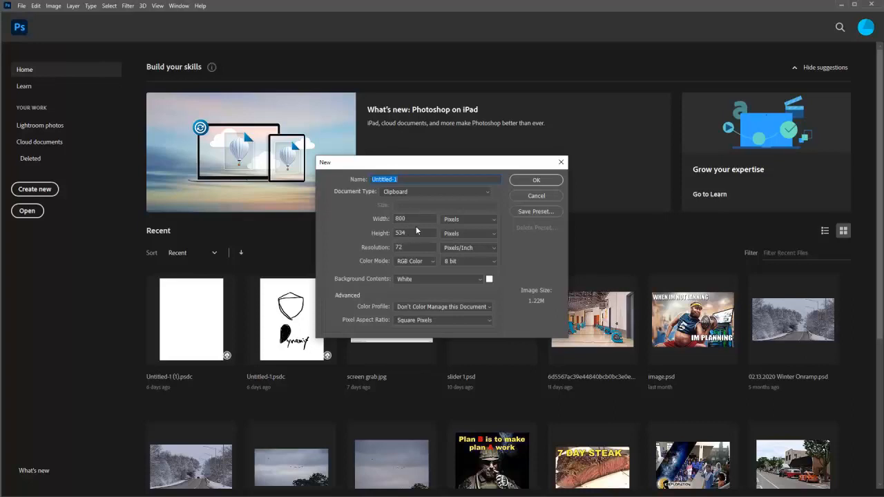
pyautogui.click(537, 180)
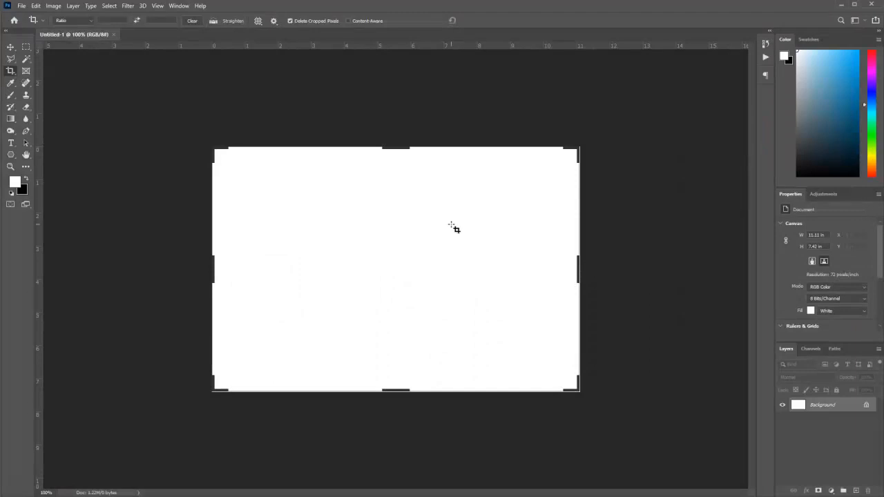
pyautogui.hotkey('ctrl', 'v')
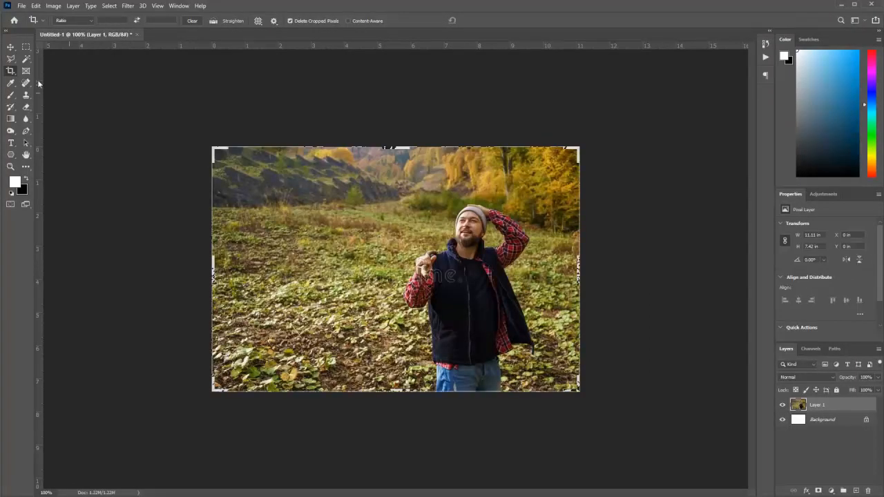
# Duplicate the pasted photo layer as "Layer 1 copy" in the same document.
pyautogui.click(10, 46)
pyautogui.click(116, 152)
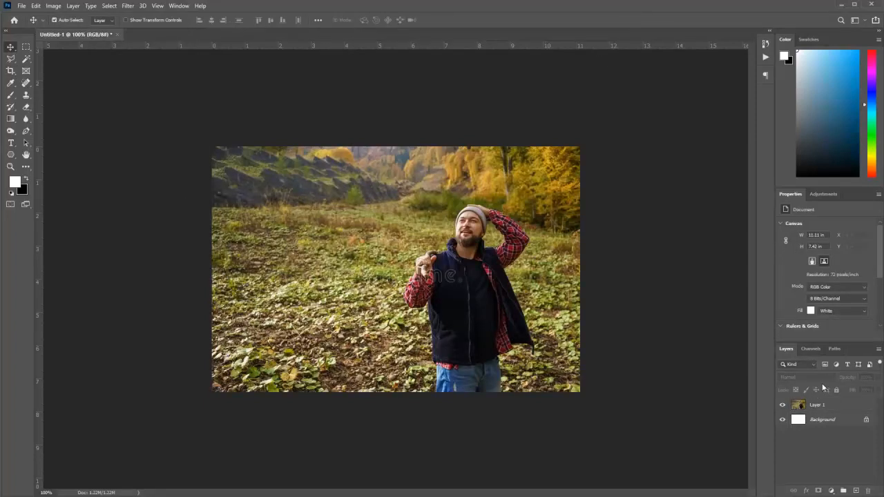
pyautogui.click(828, 407)
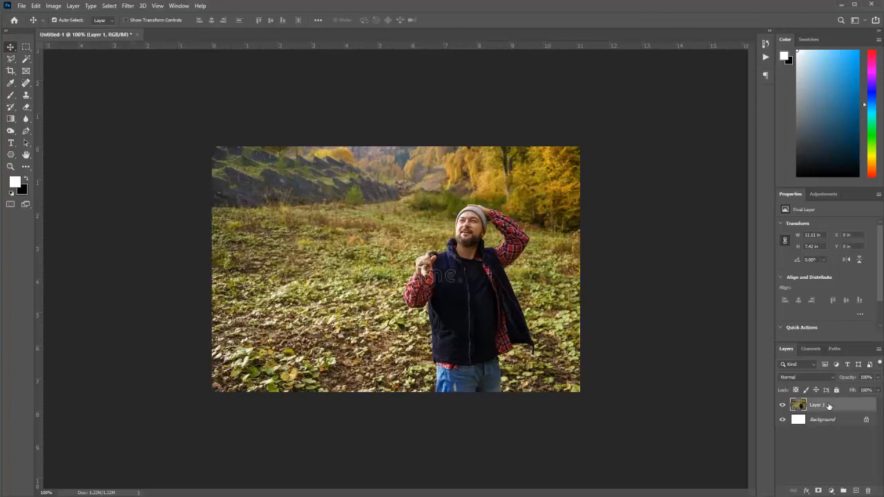
pyautogui.rightClick(827, 407)
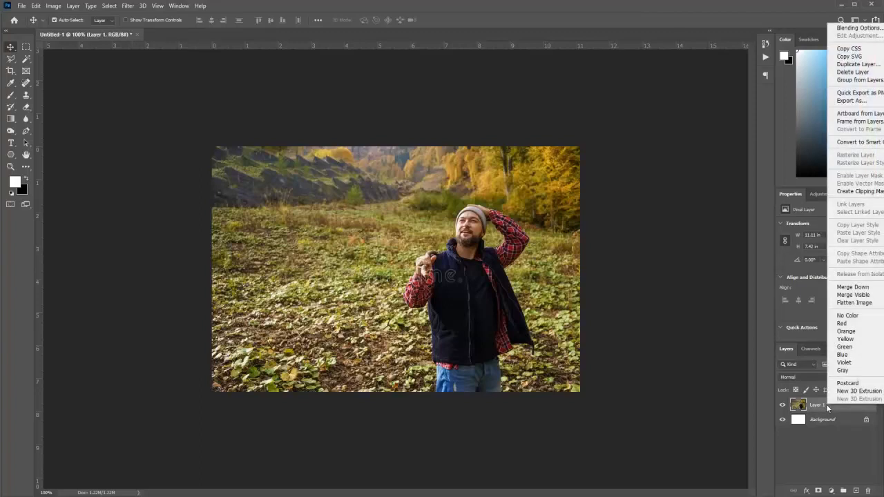
pyautogui.click(854, 65)
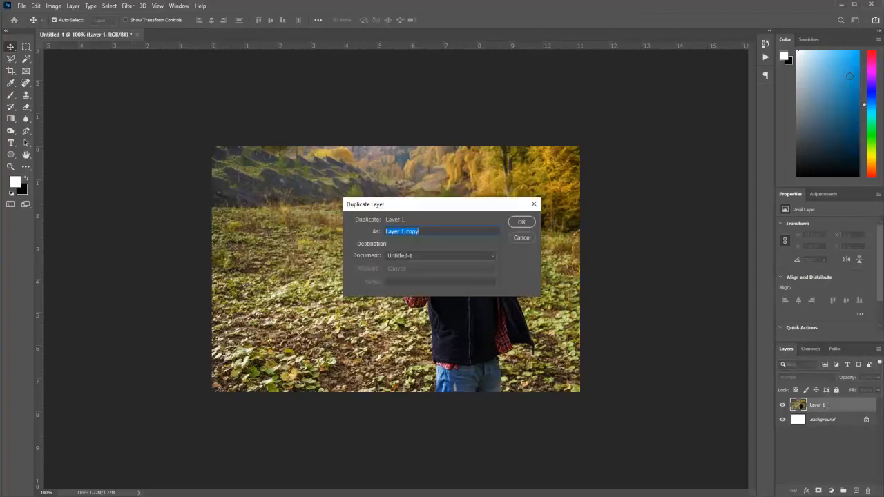
pyautogui.click(522, 222)
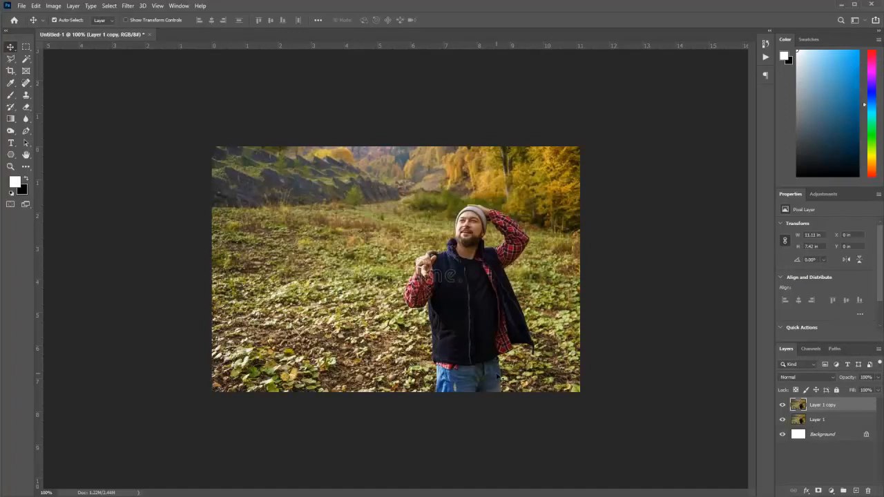
# Trace around the man with the Magnetic Lasso tool and close the outline into a selection.
pyautogui.click(11, 61)
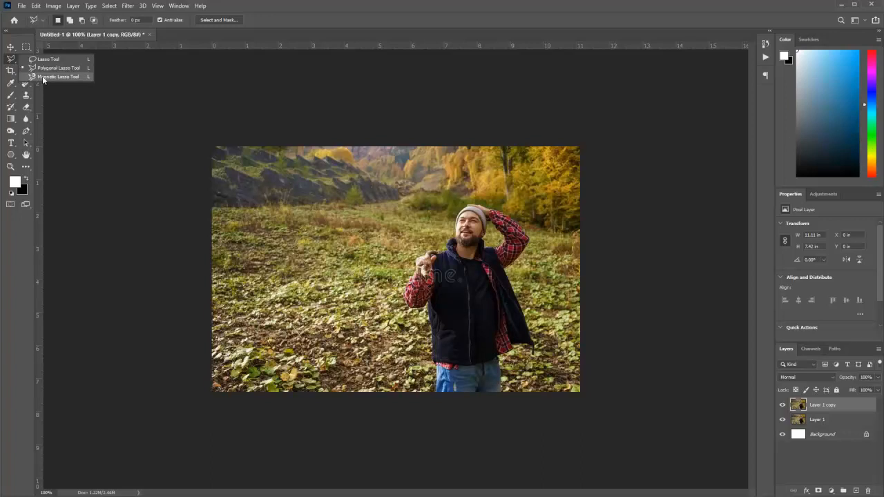
pyautogui.click(43, 76)
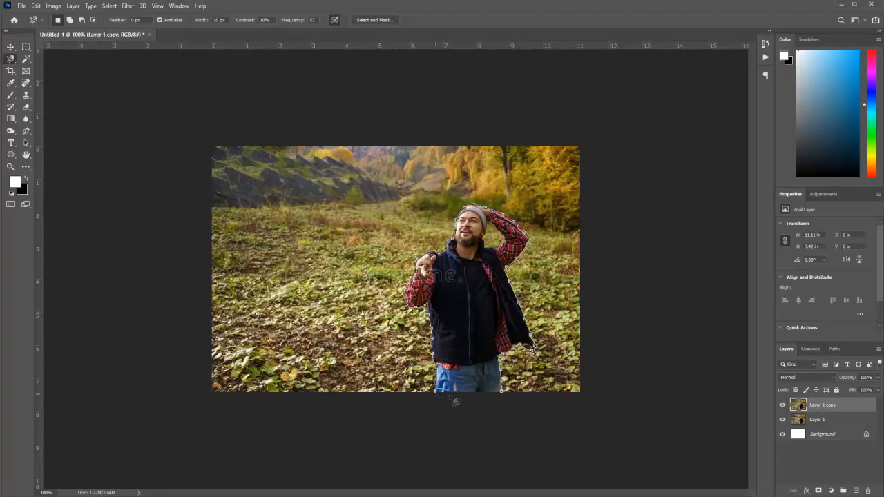
pyautogui.doubleClick(502, 391)
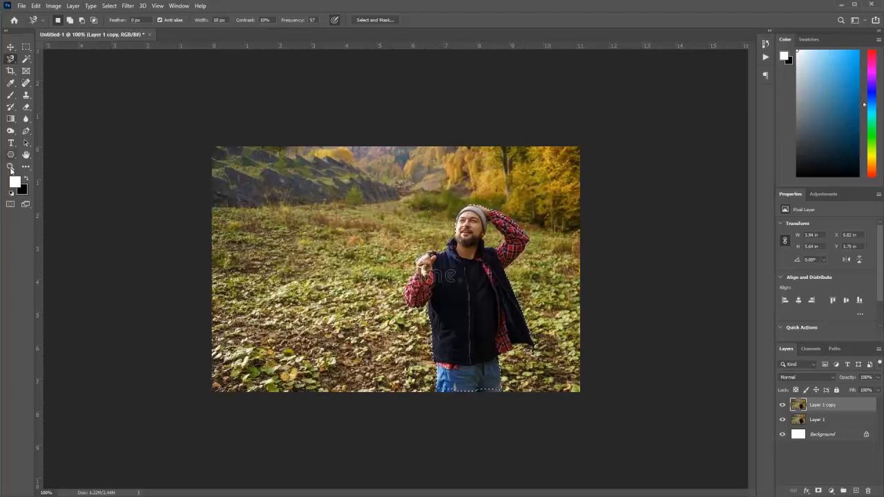
# Add the missed part of the man's raised hand to the selection with the Lasso tool.
pyautogui.press('z')
pyautogui.click(485, 340)
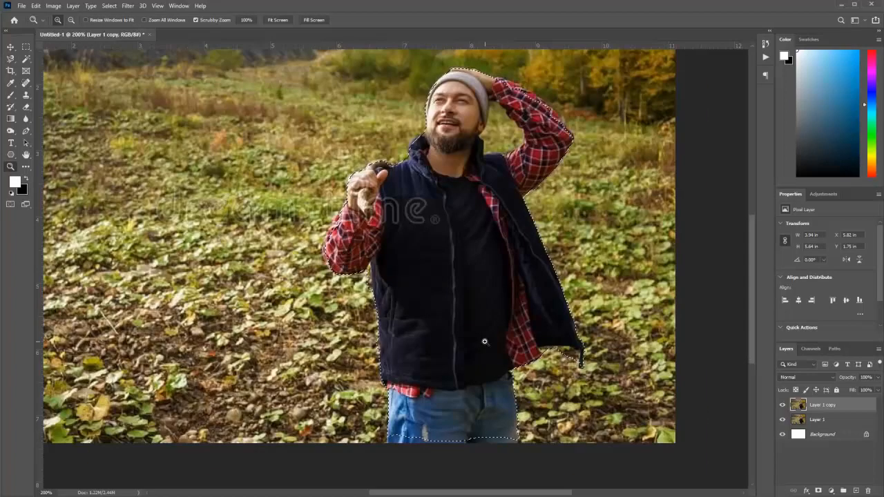
pyautogui.click(10, 59)
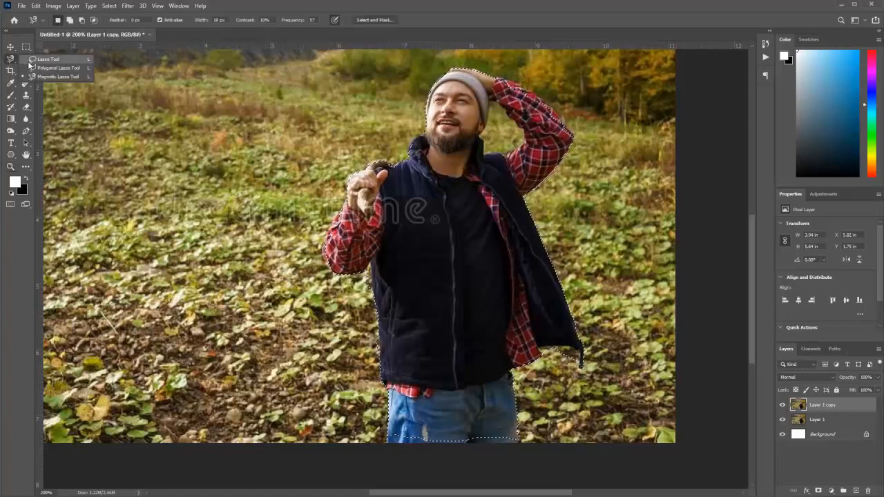
pyautogui.click(44, 59)
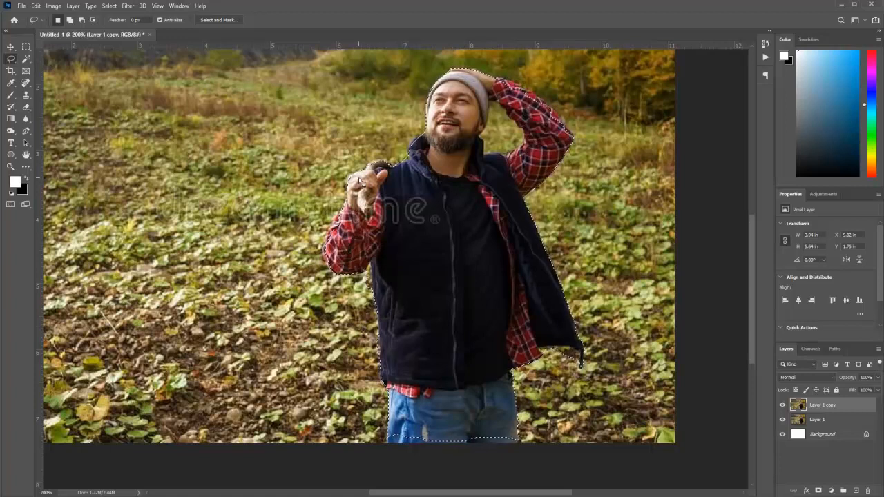
pyautogui.press('shift')
pyautogui.moveTo(358, 182); pyautogui.dragTo(359, 171)
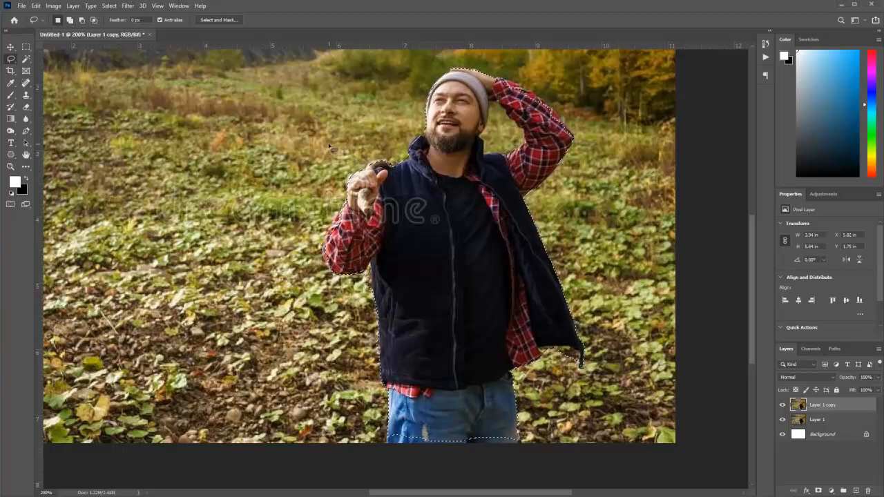
# Refine the selection with the Lasso tool around the raised hand and the vest edge below it.
pyautogui.moveTo(329, 148)
pyautogui.mouseDown()
pyautogui.moveTo(328, 199)
pyautogui.moveTo(352, 170)
pyautogui.moveTo(338, 149)
pyautogui.mouseUp()
pyautogui.hotkey('ctrl', 'z')
pyautogui.press('shift')
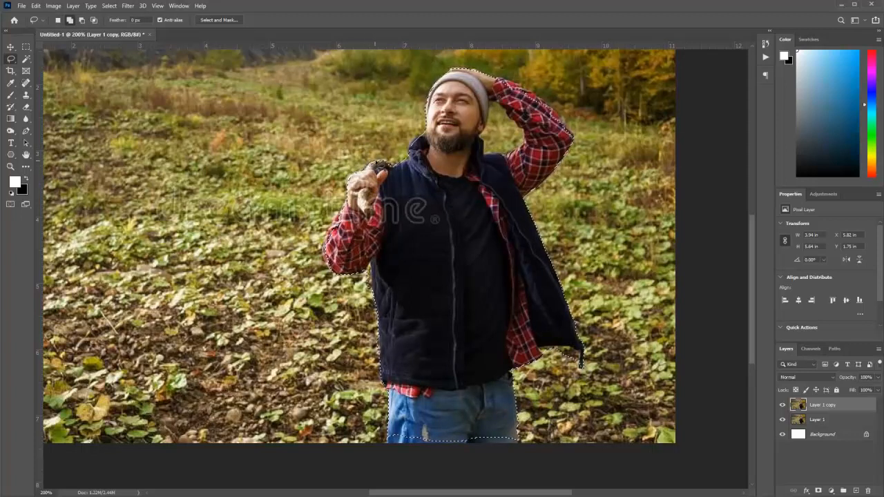
pyautogui.moveTo(382, 181); pyautogui.dragTo(382, 211)
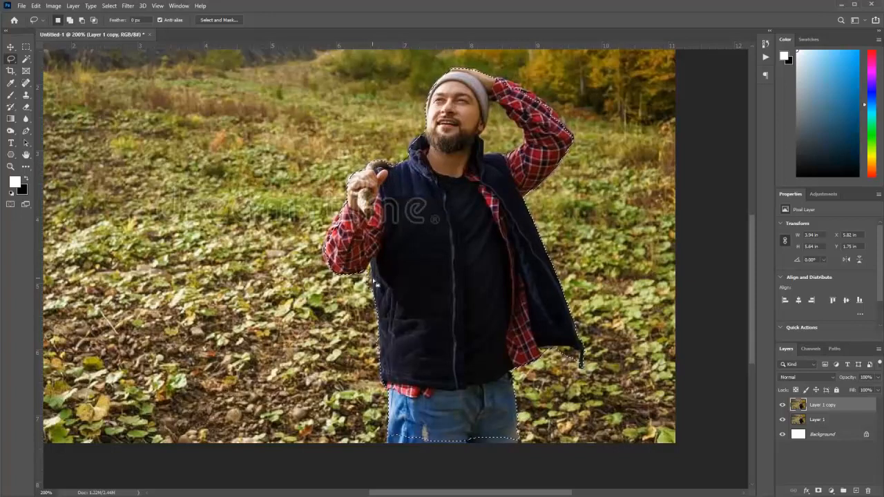
pyautogui.press('alt')
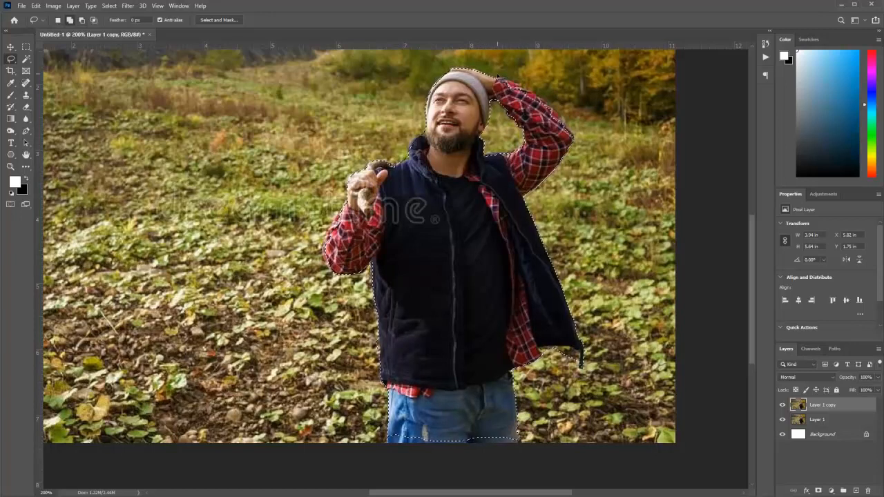
# Add the missed areas at the raised hand and sleeve and the lower edge of the jeans with the Polygonal Lasso tool.
pyautogui.rightClick(11, 62)
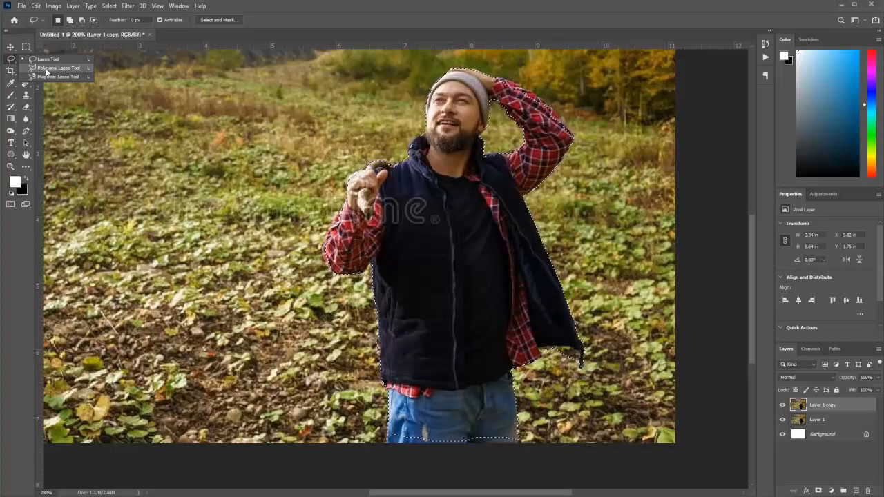
pyautogui.click(47, 68)
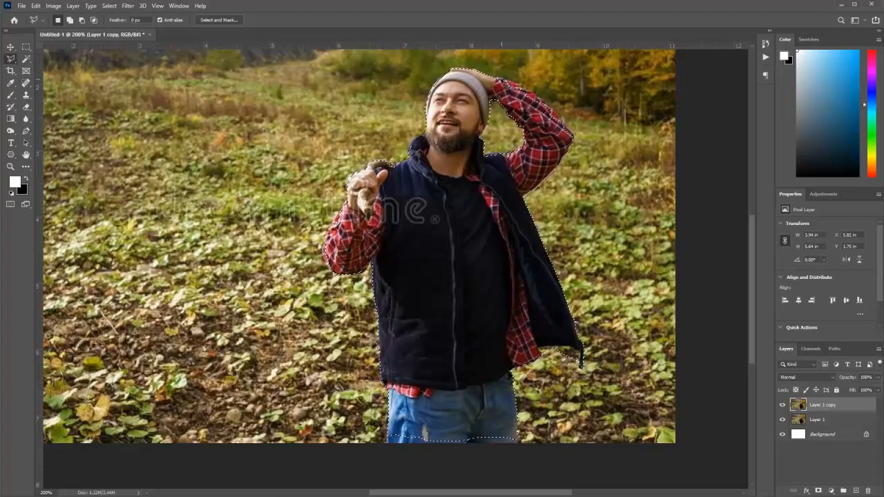
pyautogui.press('shift')
pyautogui.press('shift')
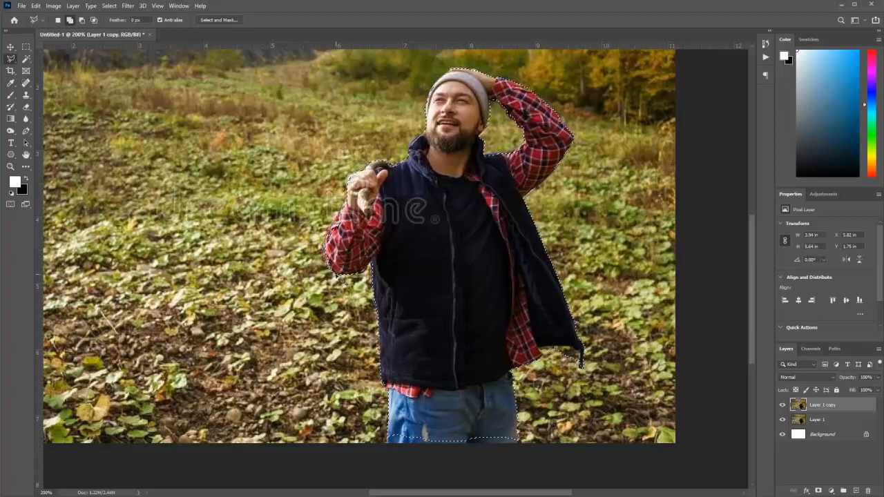
pyautogui.click(367, 227)
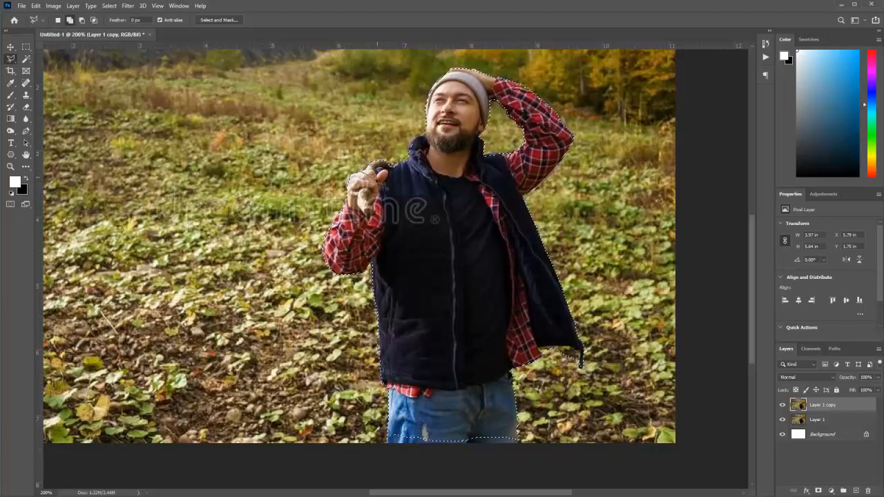
pyautogui.click(387, 446)
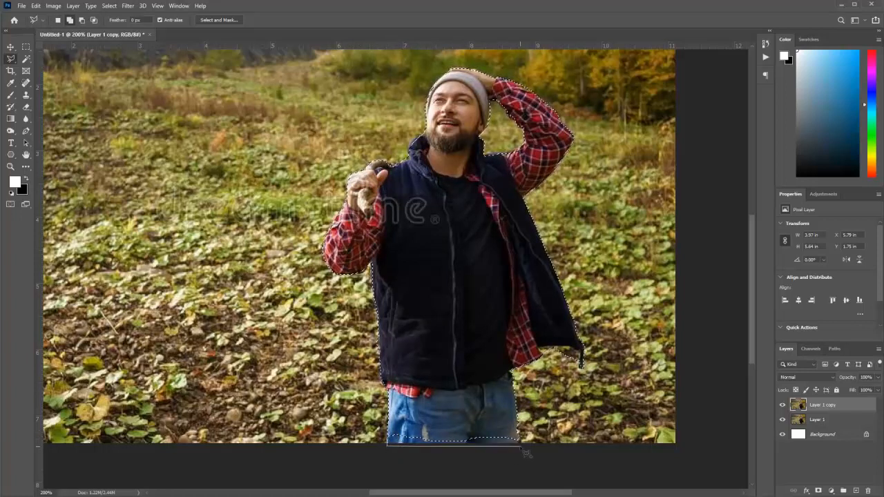
pyautogui.doubleClick(520, 446)
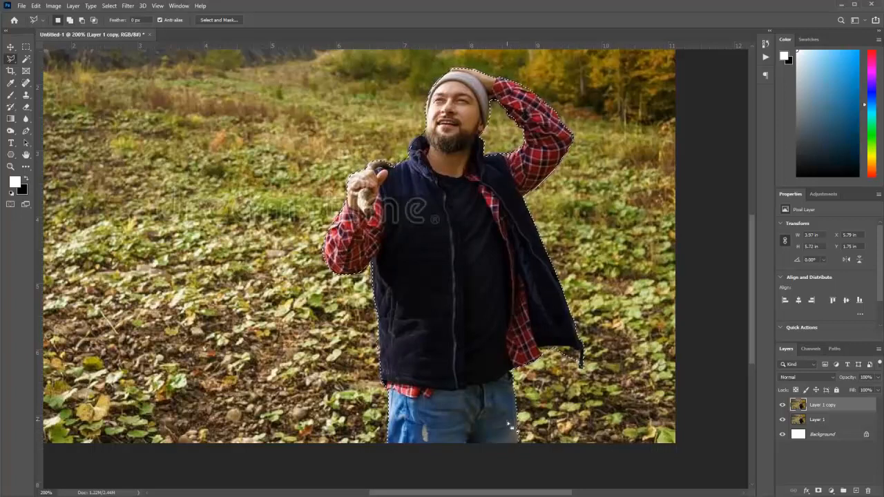
# Subtract the background below the open vest's hem from the selection and add missed areas at the vest and hat.
pyautogui.press('alt')
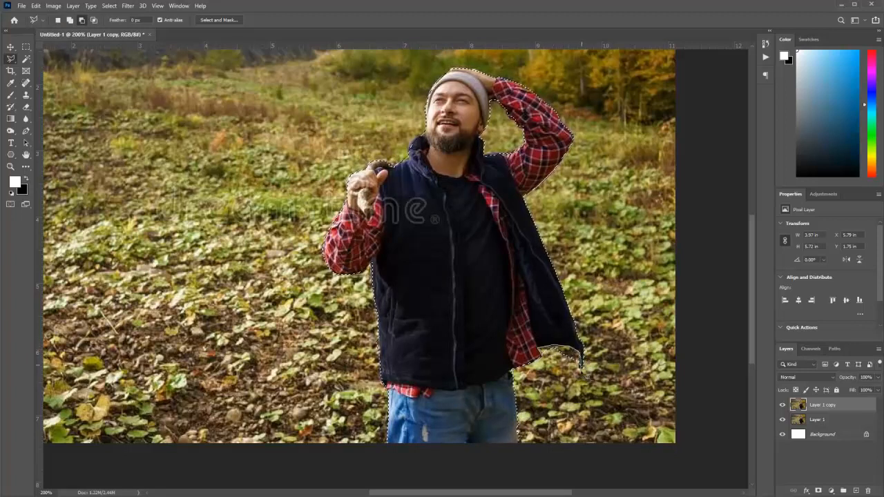
pyautogui.doubleClick(557, 375)
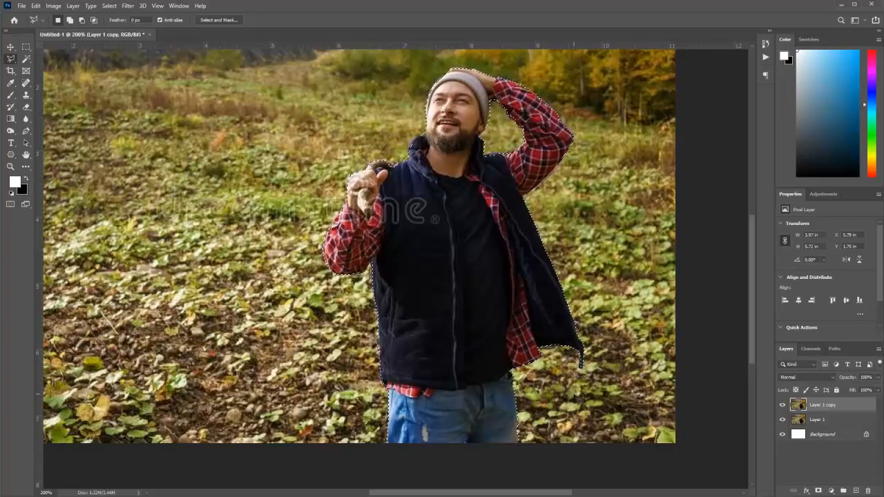
pyautogui.press('shift')
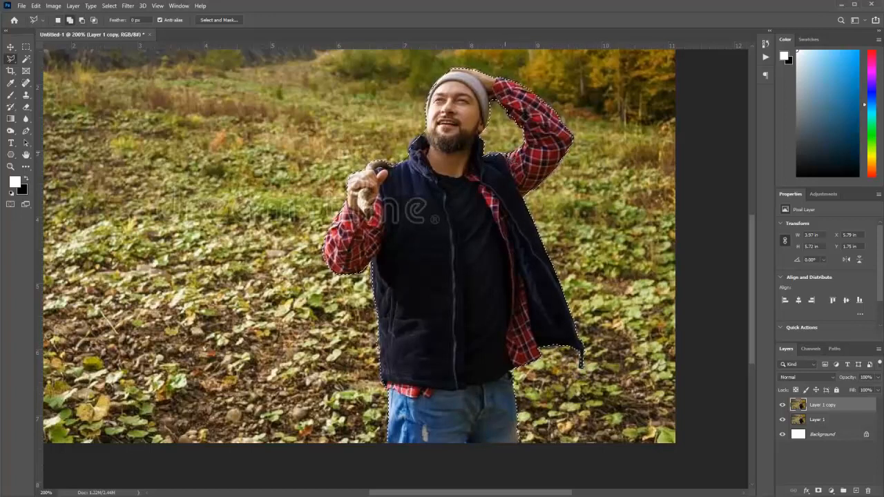
pyautogui.doubleClick(494, 191)
pyautogui.press('shift')
pyautogui.doubleClick(464, 86)
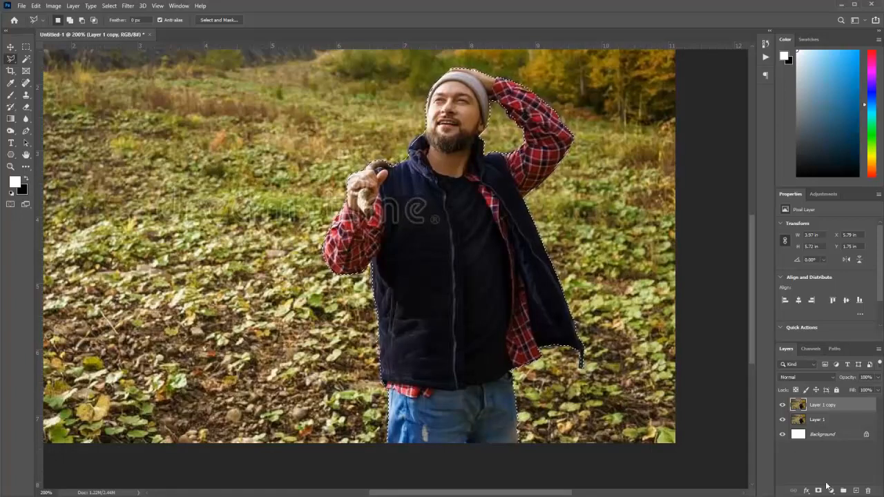
# Paste the cut-out man onto a new layer and hide Layer 1 copy and Layer 1.
pyautogui.click(856, 490)
pyautogui.hotkey('ctrl', 'v')
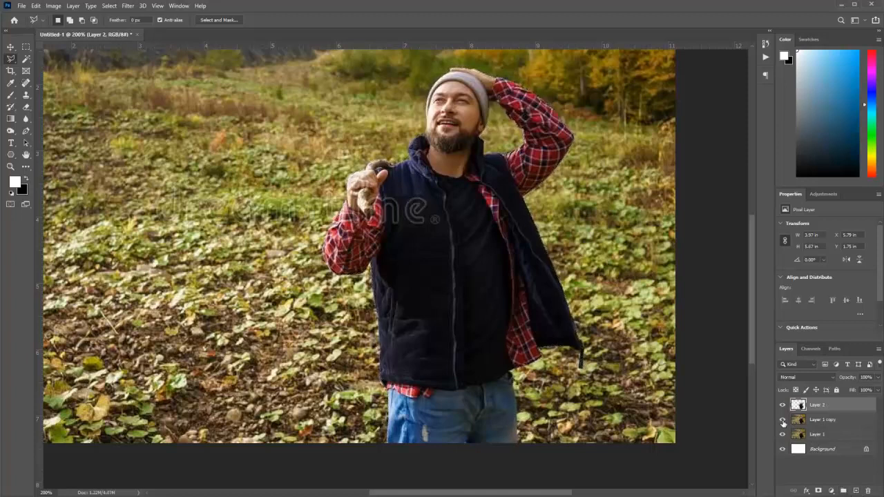
pyautogui.moveTo(783, 423); pyautogui.dragTo(783, 435)
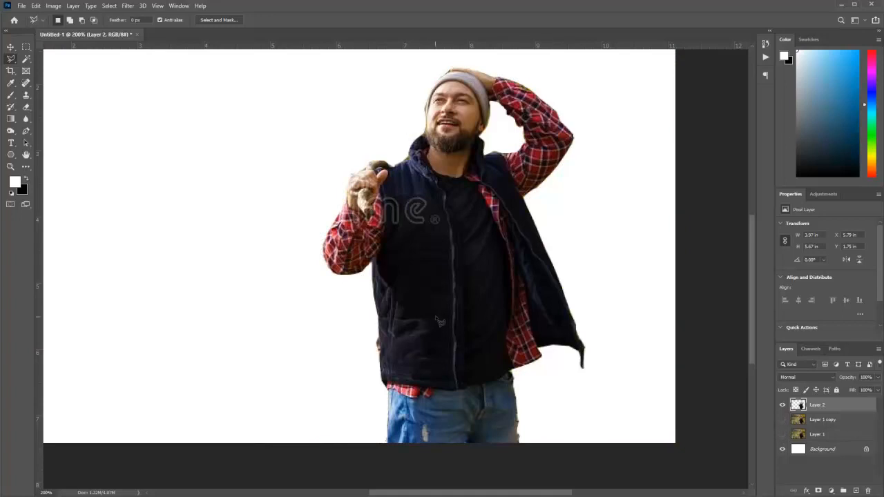
# Add a new layer beneath the cut-out man and paste the snowy mountain and church picture onto it.
pyautogui.click(839, 422)
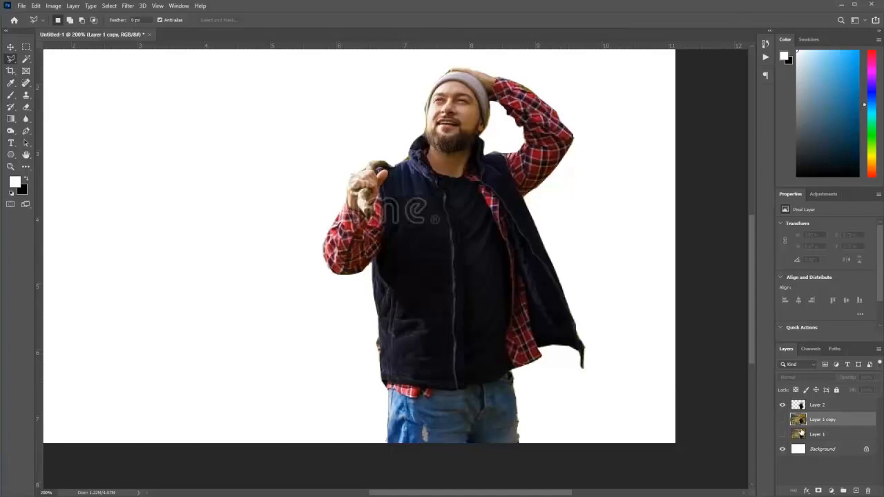
pyautogui.click(855, 490)
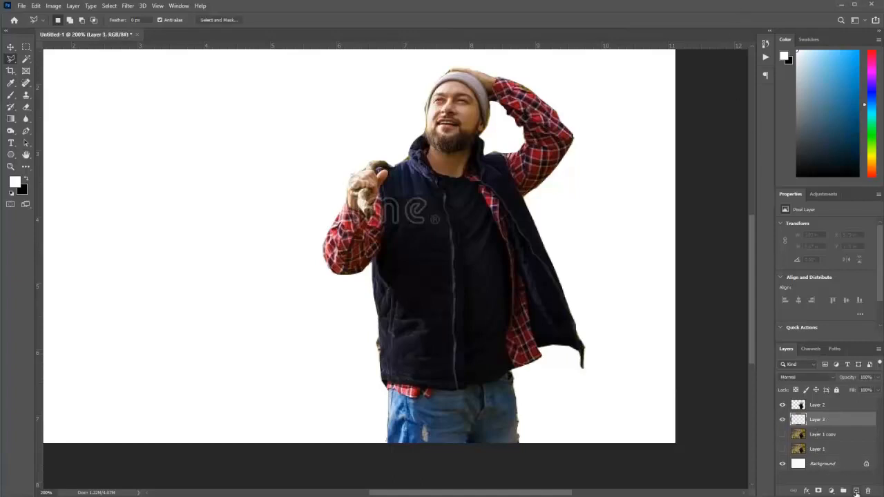
pyautogui.hotkey('ctrl', 'v')
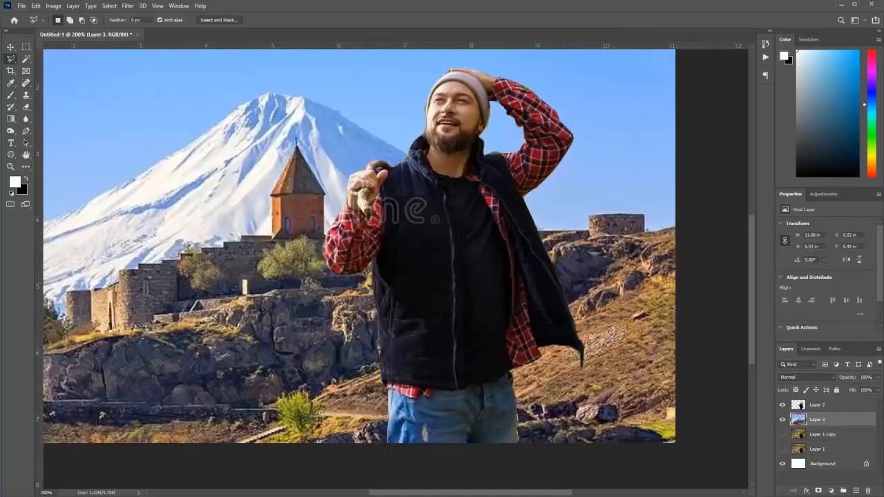
# Duplicate Layer 2 with the cut-out man as Layer 2 copy and hide the original Layer 2.
pyautogui.click(24, 47)
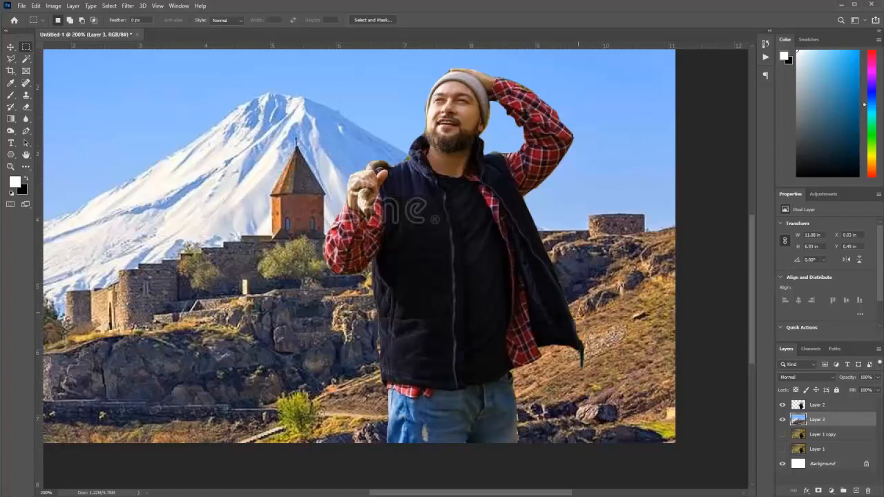
pyautogui.click(819, 408)
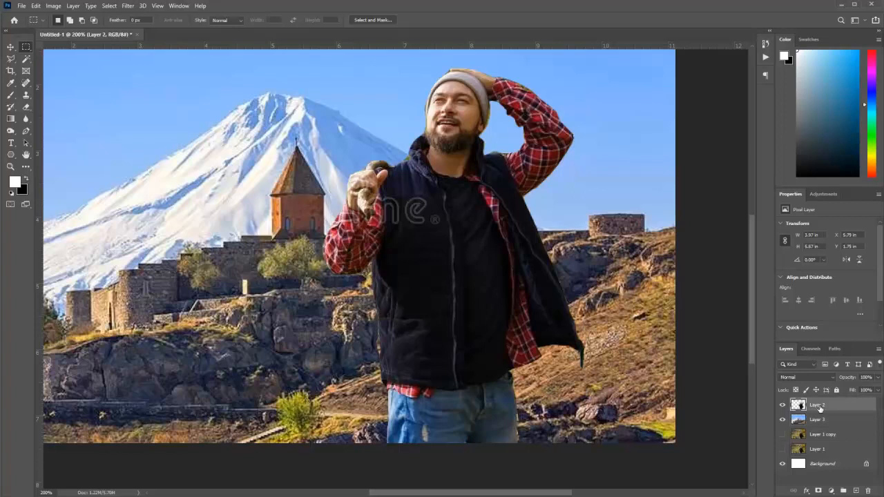
pyautogui.rightClick(821, 408)
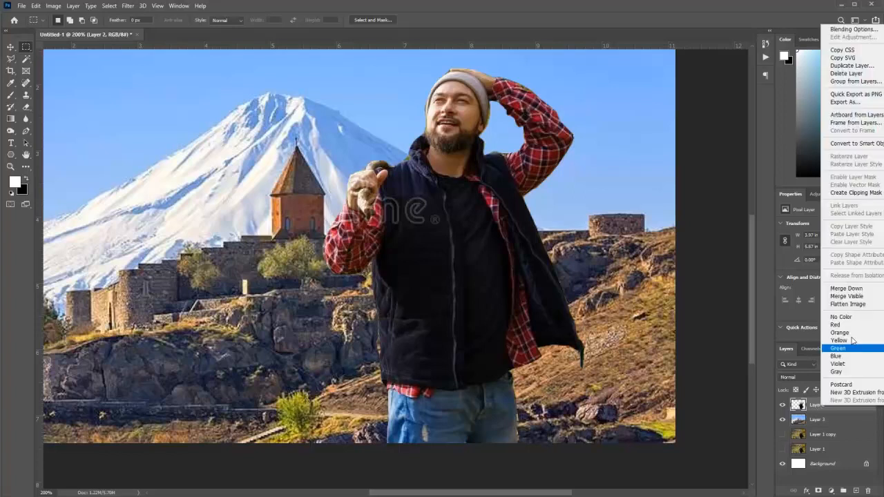
pyautogui.click(846, 65)
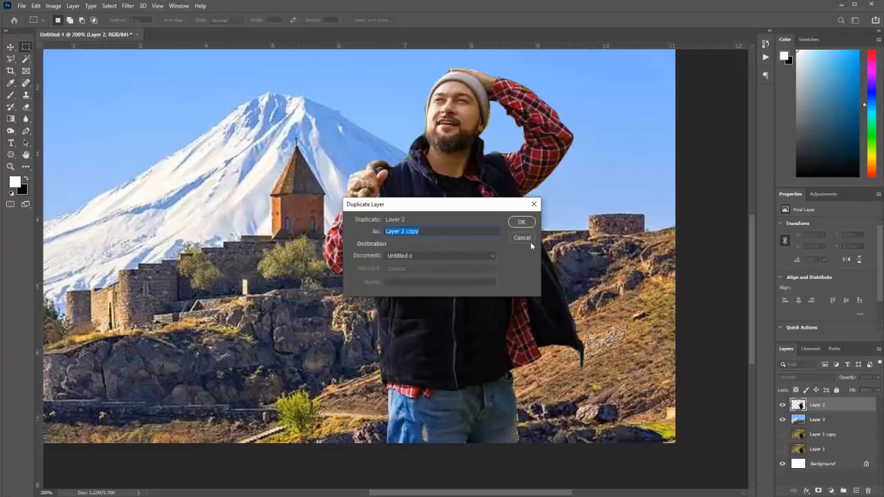
pyautogui.click(528, 221)
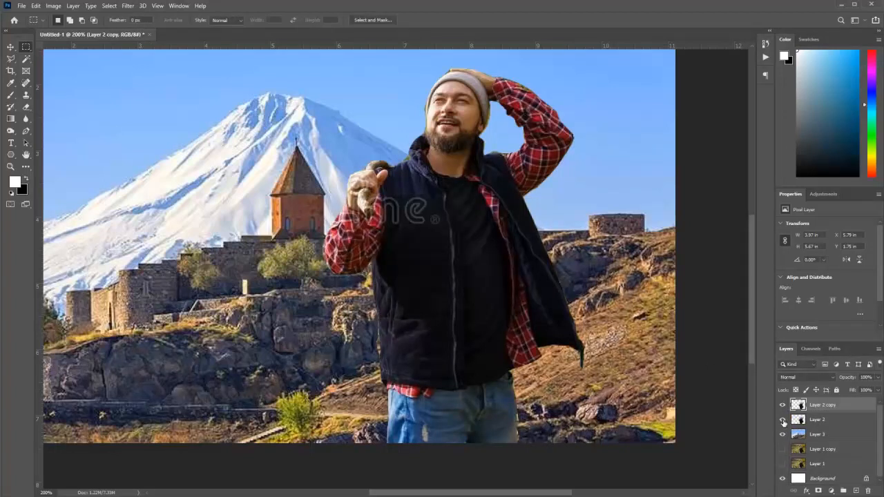
pyautogui.click(783, 423)
# Load the man's outline from Layer 2 copy as a selection and invert it.
pyautogui.keyDown('ctrl'); pyautogui.click(798, 408); pyautogui.keyUp('ctrl')
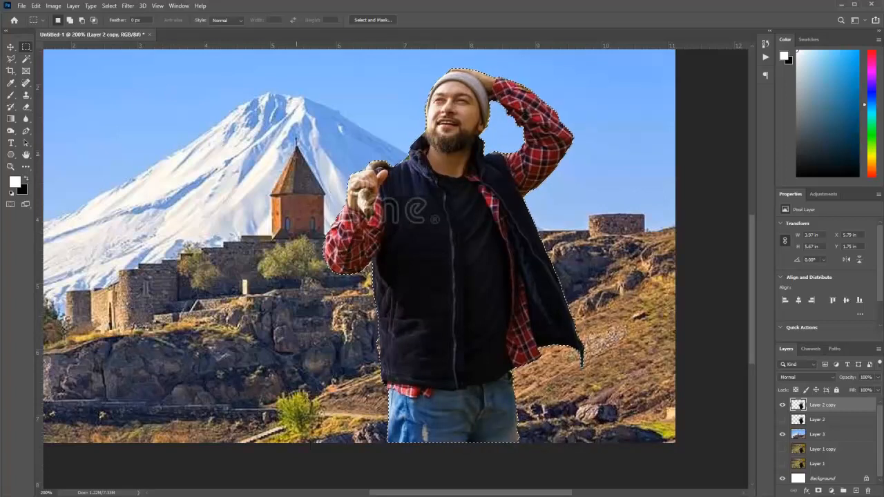
pyautogui.click(110, 6)
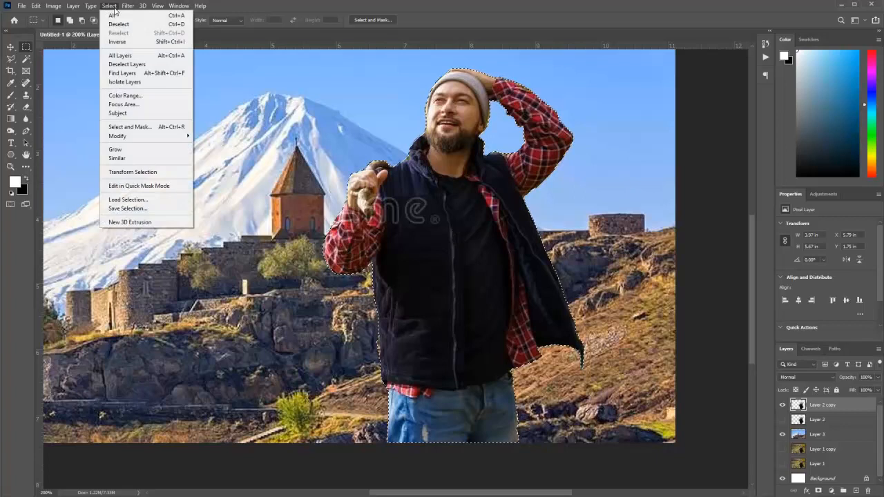
pyautogui.click(117, 42)
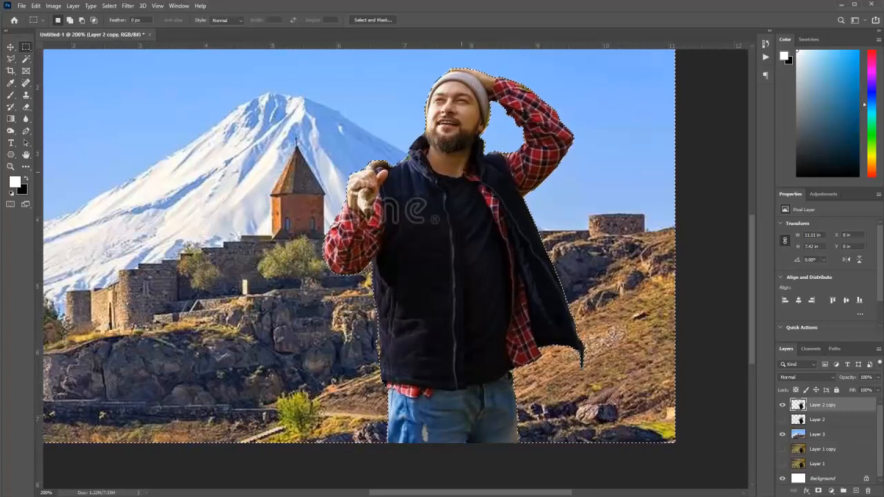
# Expand the inverted selection by 2 pixels so it overlaps the man's edges.
pyautogui.click(109, 6)
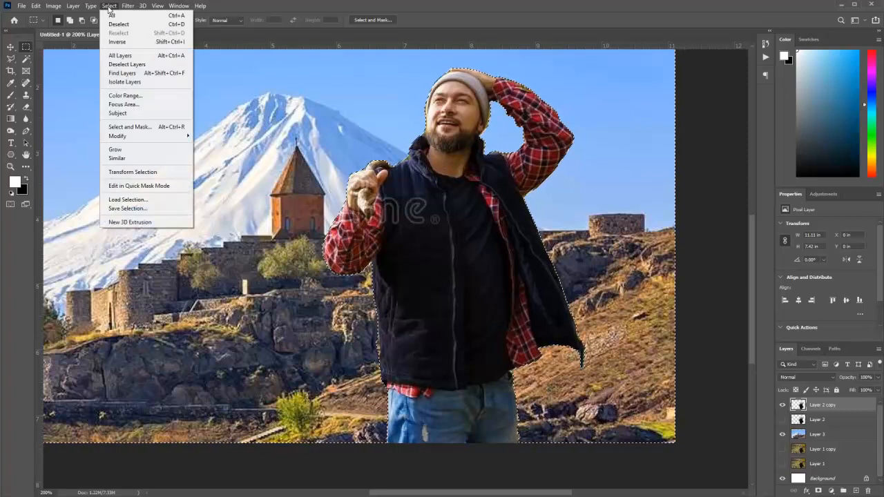
pyautogui.moveTo(183, 141)
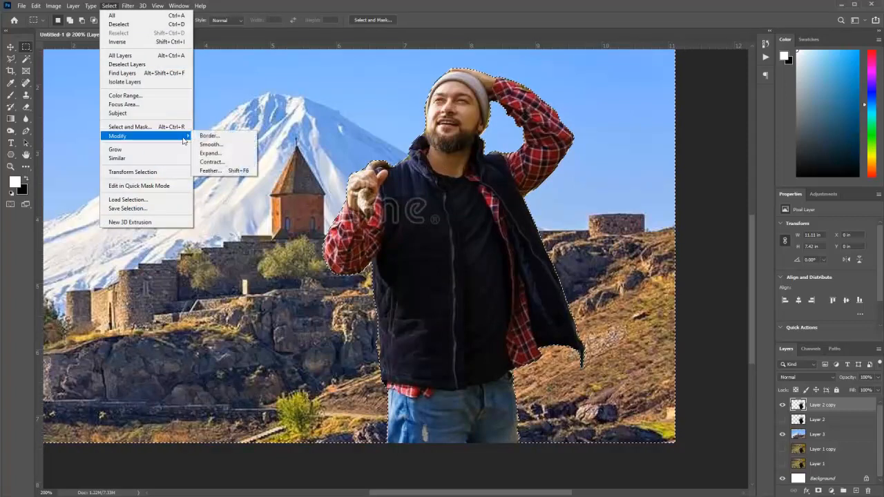
pyautogui.click(209, 153)
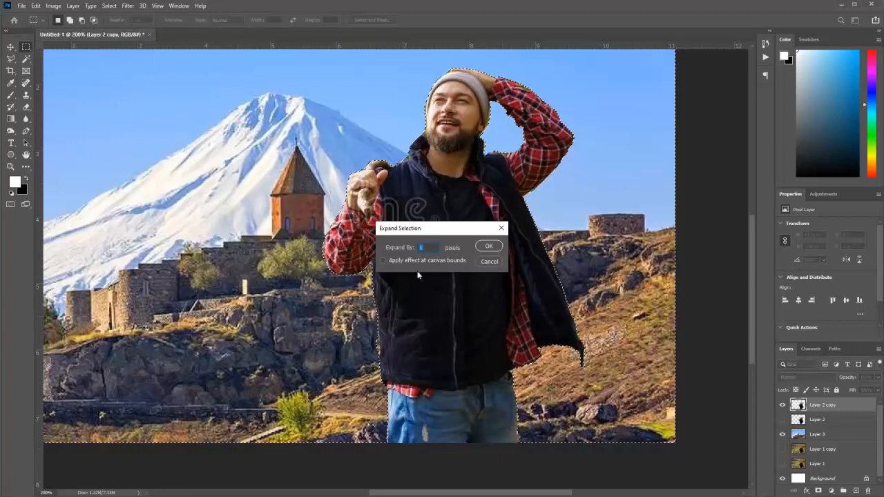
pyautogui.write('2')
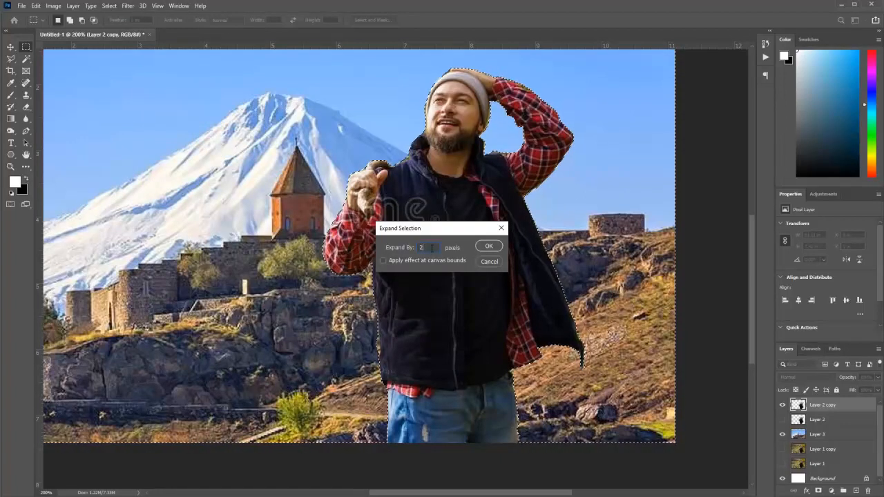
pyautogui.click(489, 247)
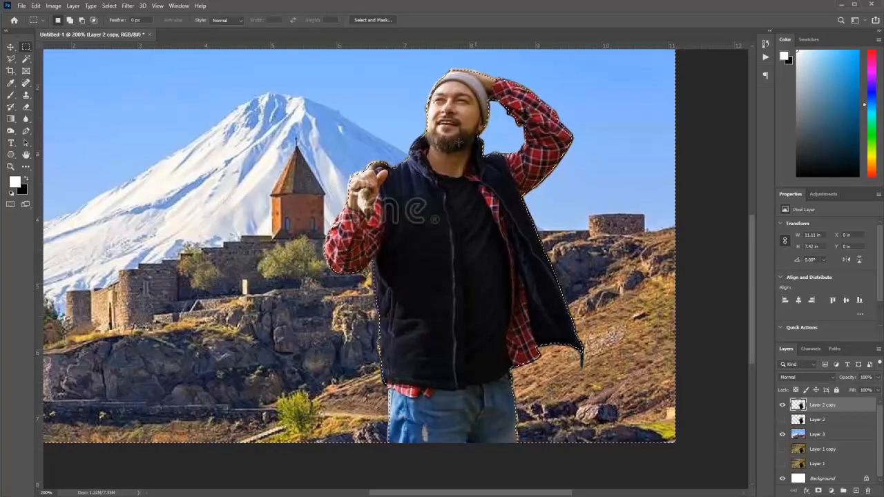
# Soften the man's edges on Layer 2 copy with a Gaussian Blur of 0.2 pixels radius, and deselect.
pyautogui.click(127, 5)
pyautogui.moveTo(169, 110)
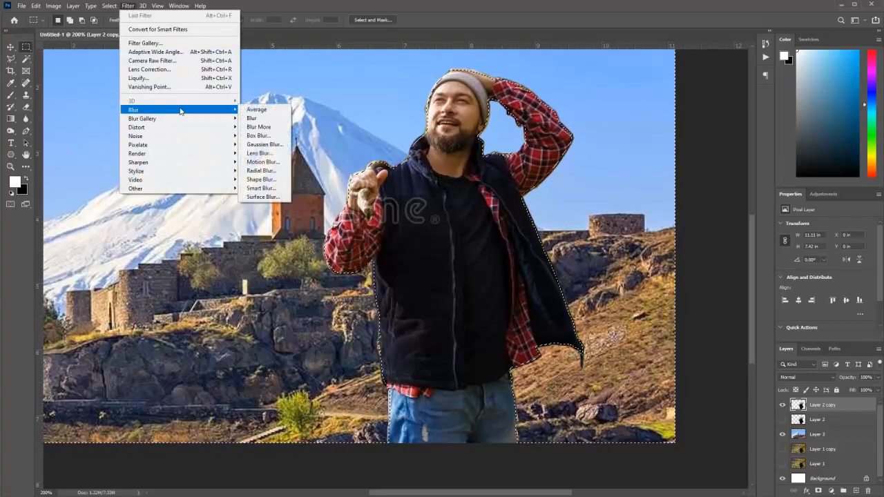
pyautogui.click(261, 144)
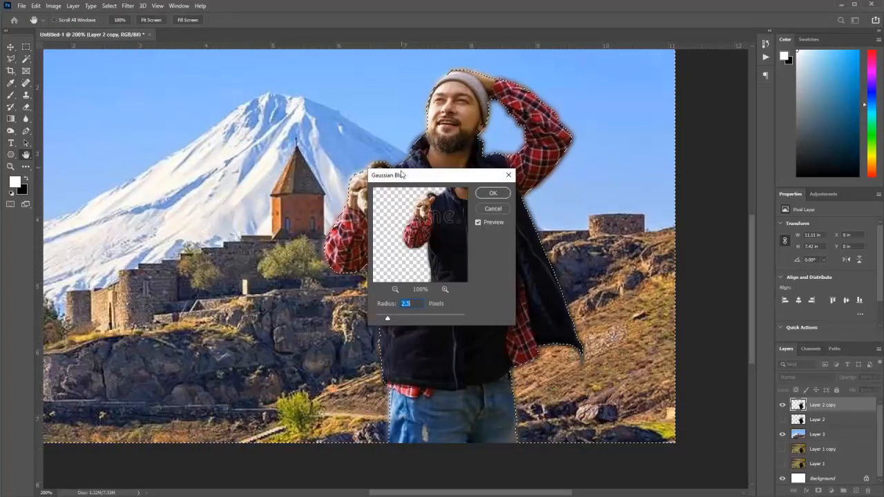
pyautogui.moveTo(387, 319); pyautogui.dragTo(382, 321)
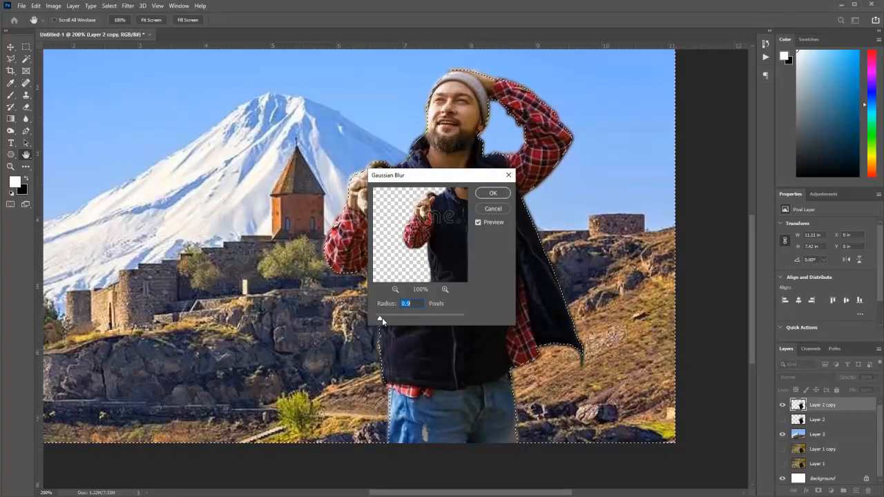
pyautogui.click(413, 304)
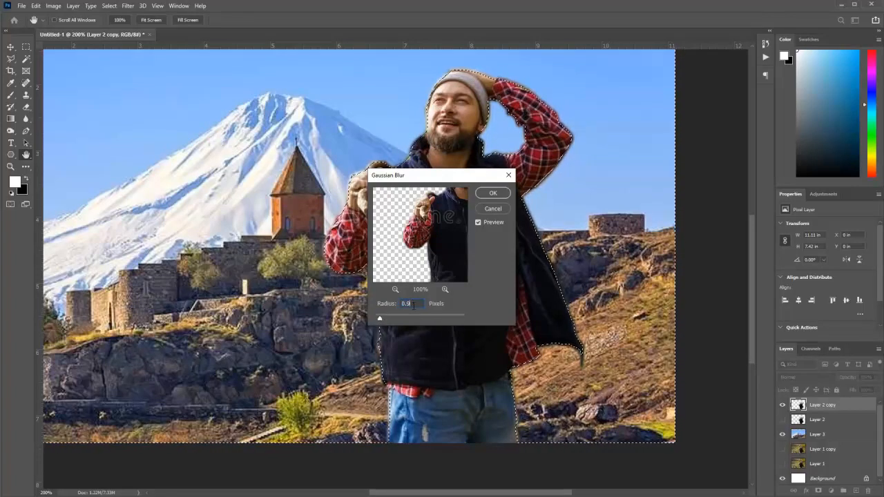
pyautogui.press('Down')
pyautogui.press('Down')
pyautogui.write('0.2')
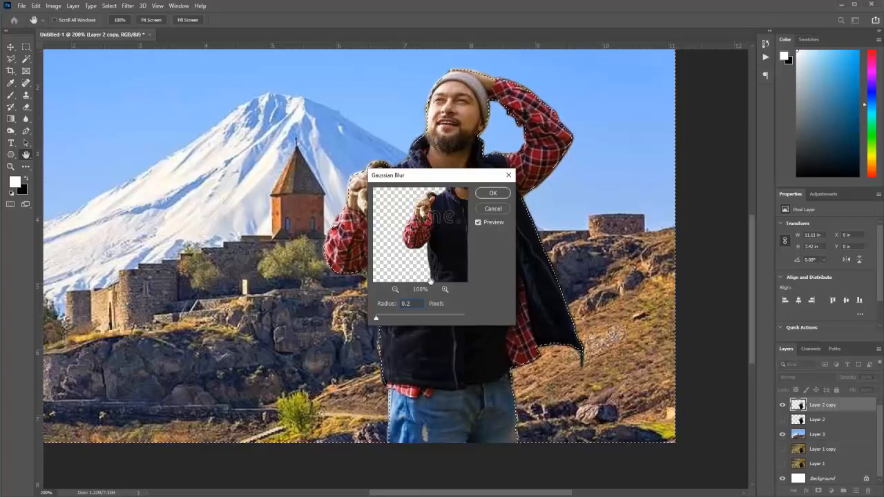
pyautogui.click(492, 194)
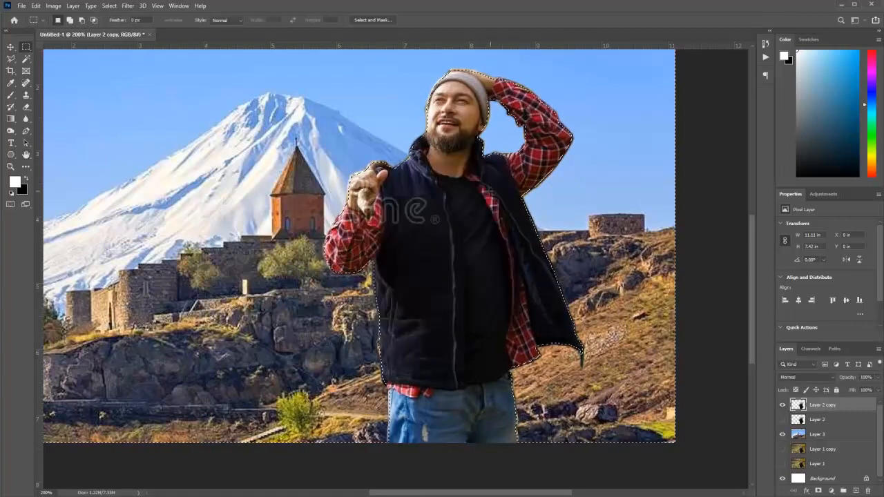
pyautogui.click(26, 47)
pyautogui.hotkey('ctrl', 'd')
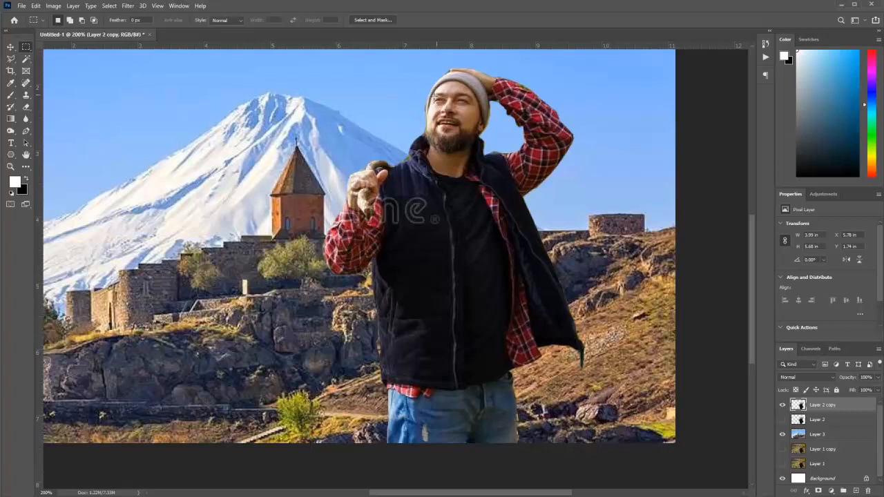
# Examine the man's blended edges against the mountain background with the whole composite at 100% zoom.
pyautogui.click(10, 166)
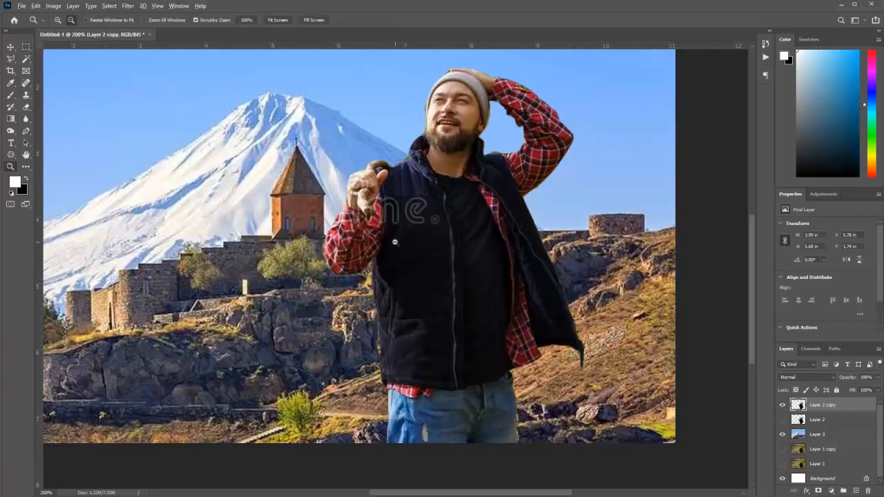
pyautogui.scroll(-5, 395, 243)
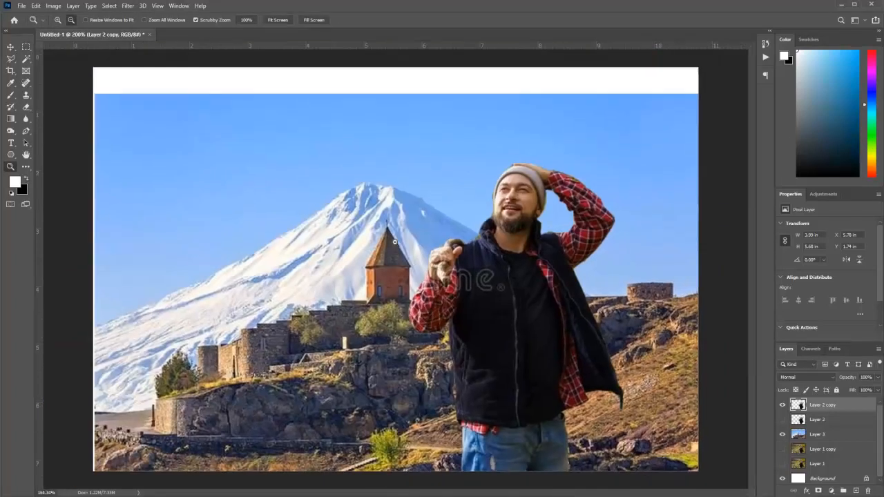
pyautogui.press('alt')
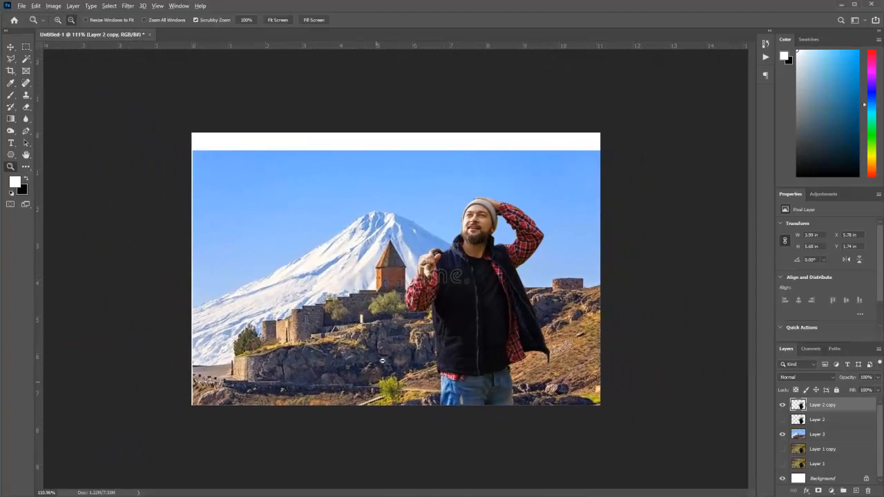
pyautogui.scroll(-5, 374, 315)
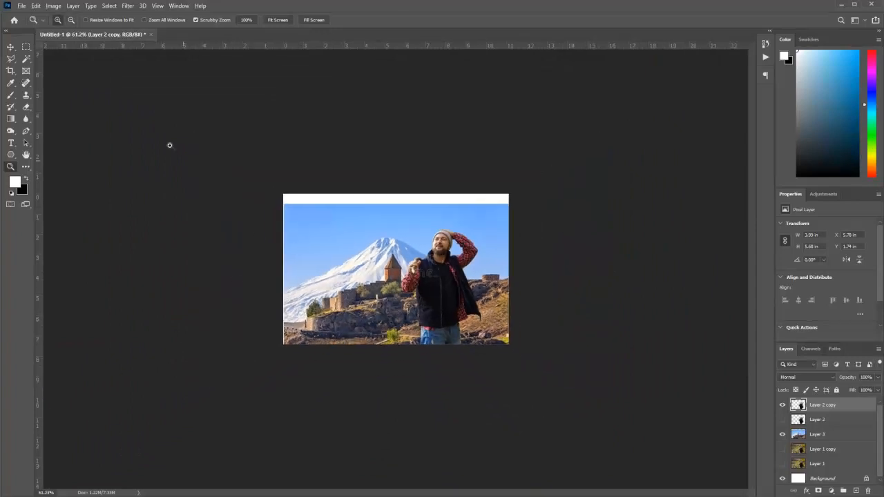
pyautogui.click(158, 6)
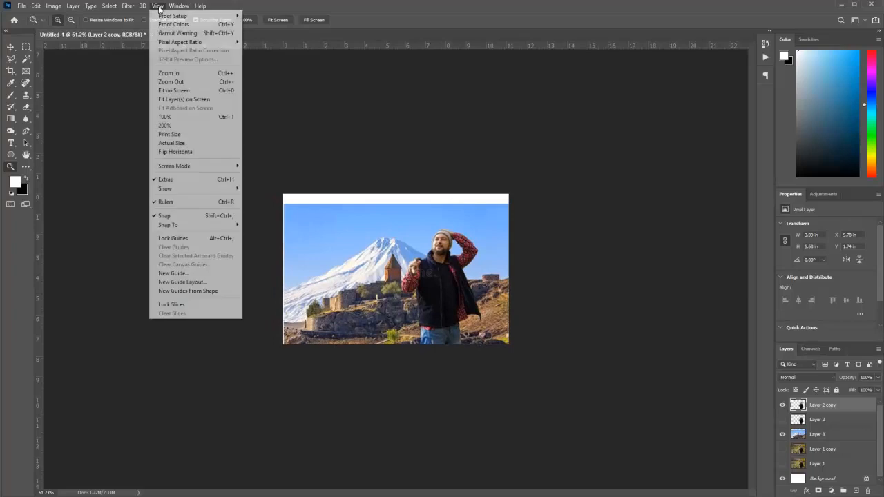
pyautogui.click(196, 118)
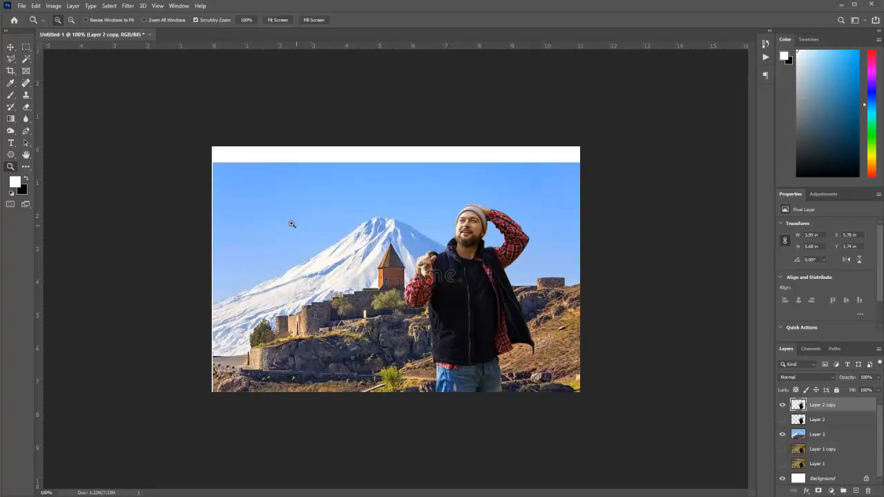
# Hide Layer 2 copy, Layer 3, Layer 1 copy and Layer 1, and show Layer 2 over the white background.
pyautogui.click(782, 406)
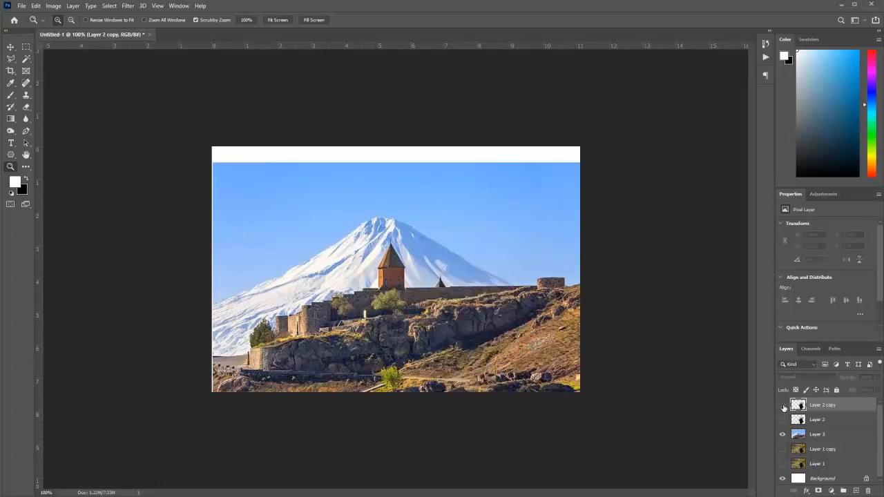
pyautogui.click(784, 449)
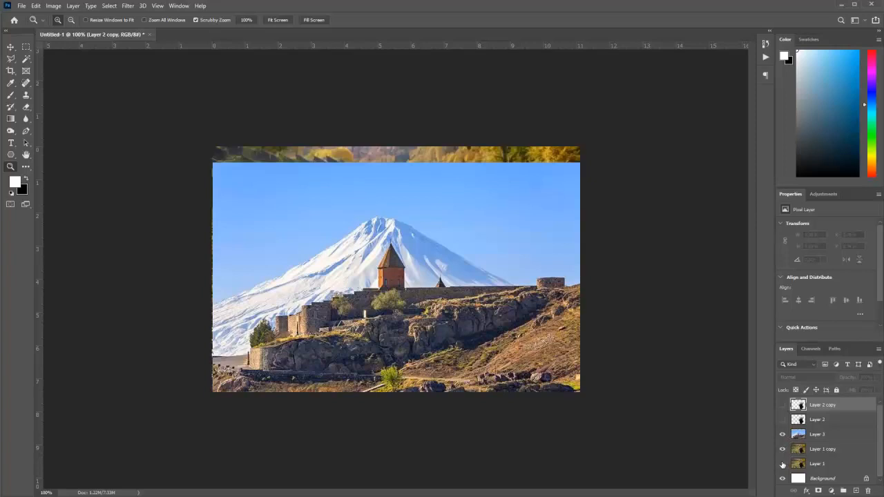
pyautogui.click(783, 434)
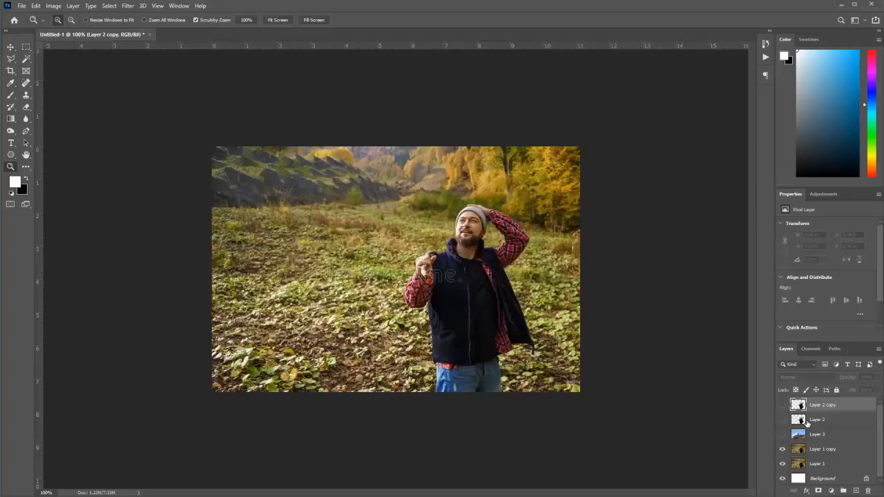
pyautogui.click(782, 420)
pyautogui.moveTo(782, 448); pyautogui.dragTo(783, 463)
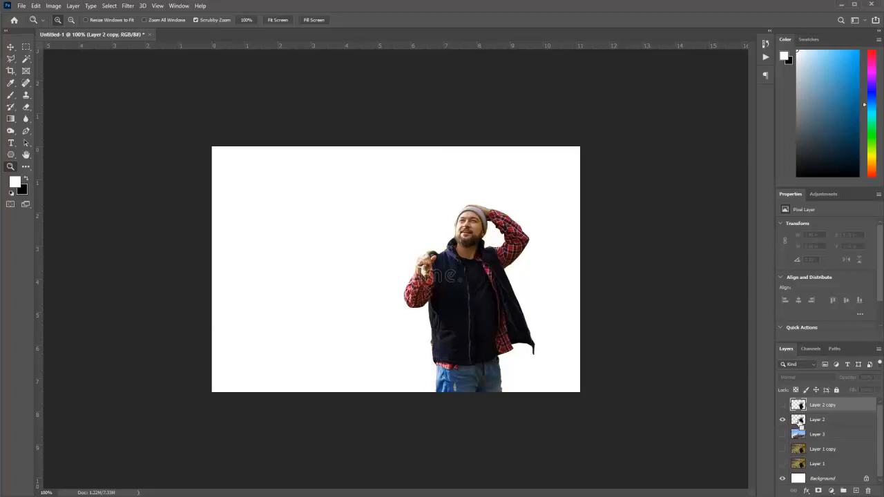
# Load Layer 2's outline as a selection, delete the man from the visible Layer 1 copy with Layer 2 hidden, and deselect.
pyautogui.keyDown('ctrl'); pyautogui.click(799, 421); pyautogui.keyUp('ctrl')
pyautogui.click(783, 450)
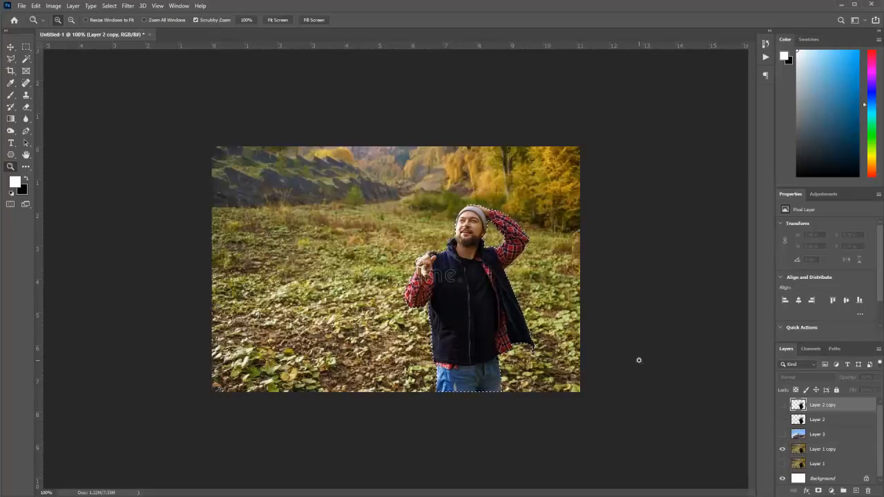
pyautogui.click(826, 449)
pyautogui.press('Delete')
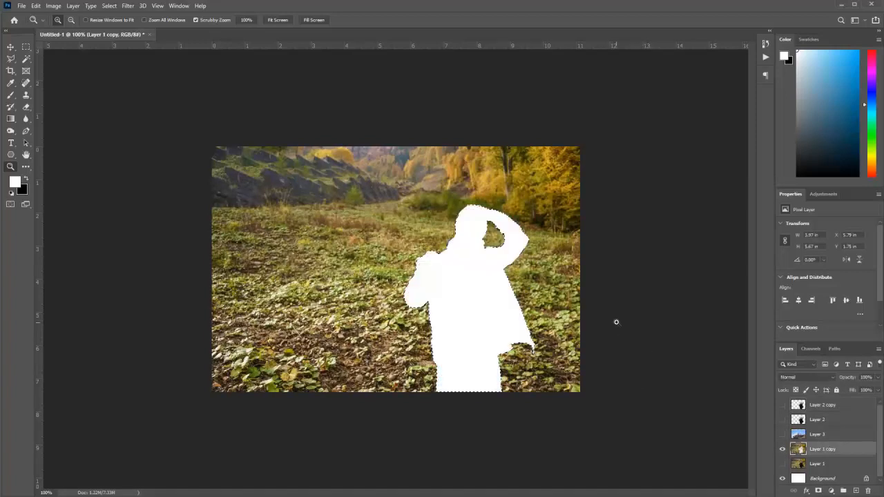
pyautogui.click(375, 311)
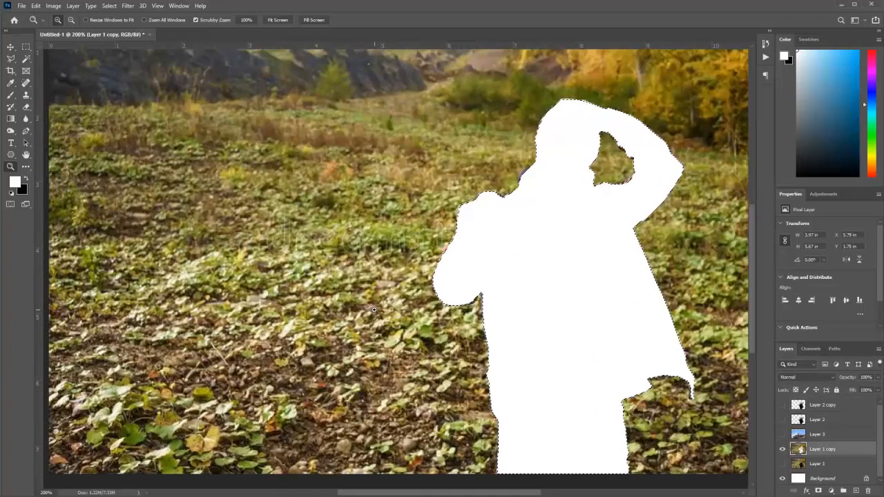
pyautogui.keyDown('alt'); pyautogui.click(537, 300); pyautogui.keyUp('alt')
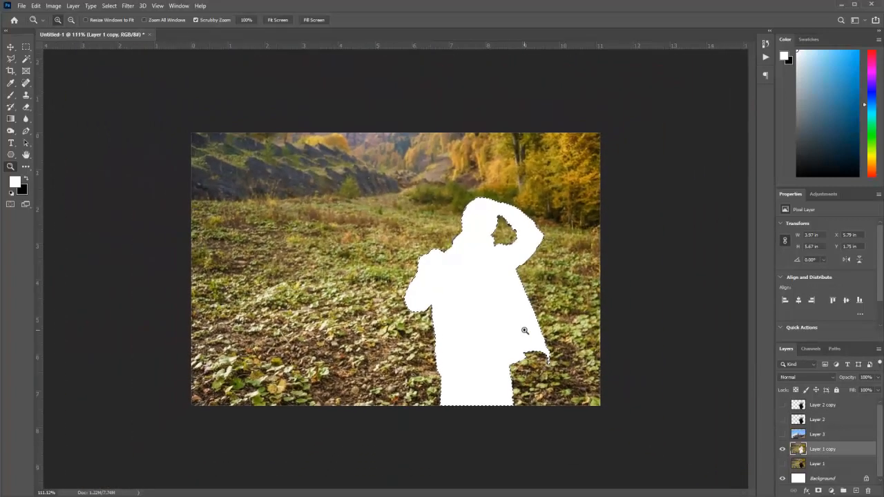
pyautogui.keyDown('alt'); pyautogui.click(526, 335); pyautogui.keyUp('alt')
pyautogui.click(26, 47)
pyautogui.hotkey('ctrl', 'd')
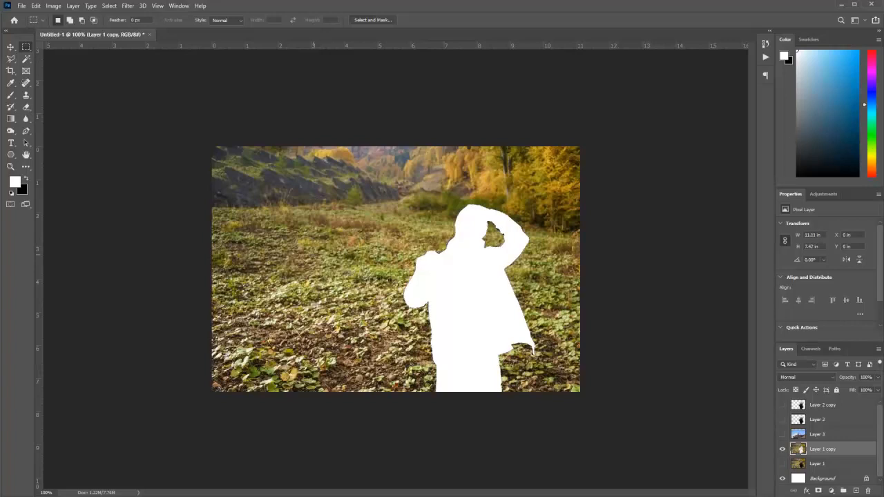
# Draw a loose Lasso selection around the man's white silhouette on Layer 1 copy, reaching down to the photo's lower edge.
pyautogui.click(10, 60)
pyautogui.rightClick(9, 60)
pyautogui.click(26, 59)
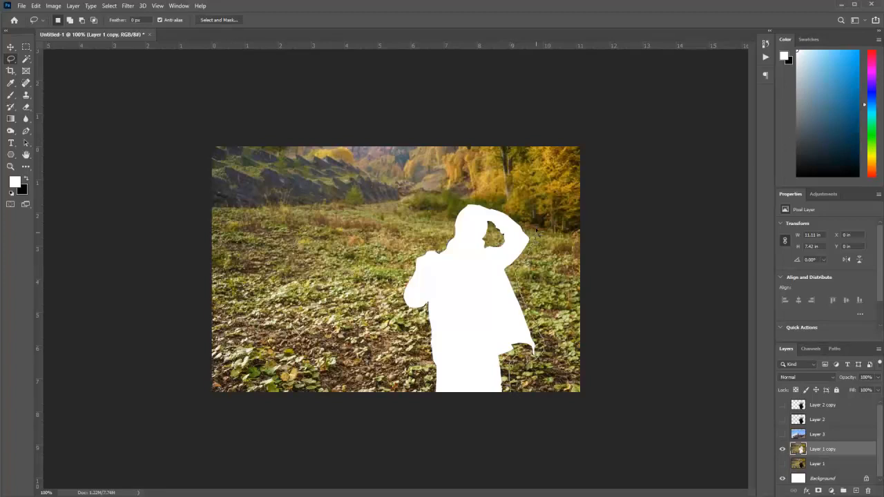
pyautogui.moveTo(525, 218); pyautogui.dragTo(481, 193)
pyautogui.moveTo(436, 235)
pyautogui.mouseDown()
pyautogui.moveTo(399, 289)
pyautogui.moveTo(397, 314)
pyautogui.moveTo(419, 322)
pyautogui.mouseUp()
pyautogui.moveTo(424, 352)
pyautogui.mouseDown()
pyautogui.moveTo(424, 406)
pyautogui.moveTo(515, 419)
pyautogui.mouseUp()
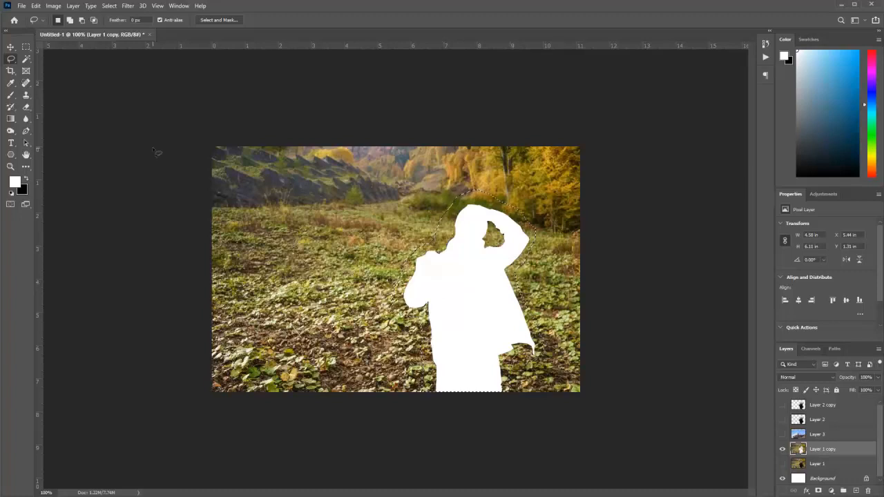
# Start a Content-Aware Fill for the selection and paint a custom sampling band over the foliage and trees around the silhouette.
pyautogui.click(36, 6)
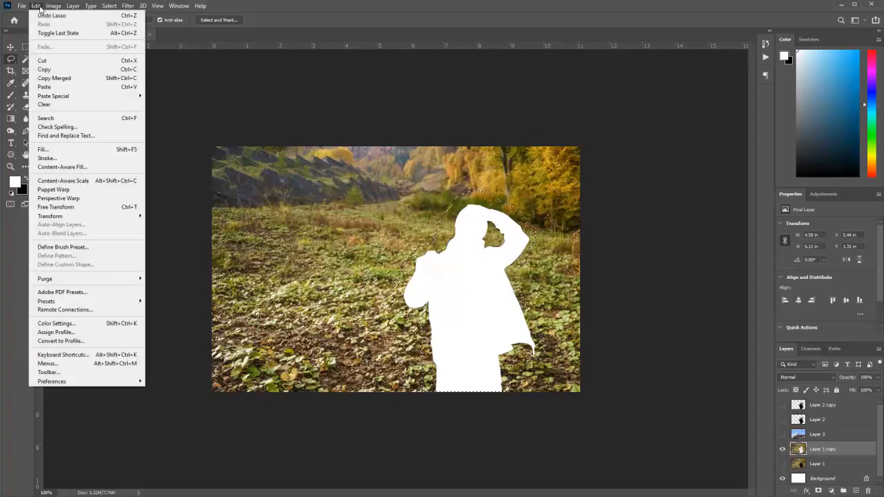
pyautogui.click(86, 170)
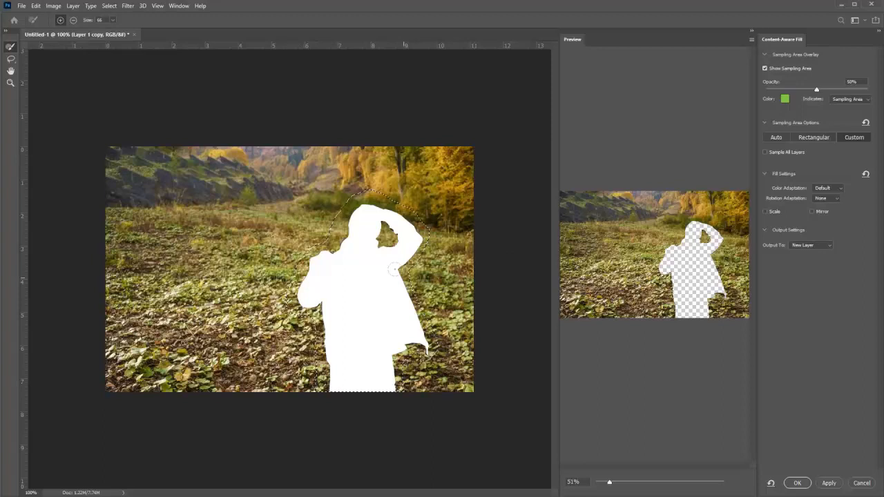
pyautogui.moveTo(284, 378)
pyautogui.mouseDown()
pyautogui.moveTo(283, 344)
pyautogui.moveTo(271, 359)
pyautogui.moveTo(266, 314)
pyautogui.mouseUp()
pyautogui.moveTo(262, 280)
pyautogui.mouseDown()
pyautogui.moveTo(277, 230)
pyautogui.moveTo(310, 186)
pyautogui.mouseUp()
pyautogui.moveTo(413, 176)
pyautogui.mouseDown()
pyautogui.moveTo(449, 216)
pyautogui.moveTo(448, 259)
pyautogui.mouseUp()
pyautogui.moveTo(449, 308); pyautogui.dragTo(456, 348)
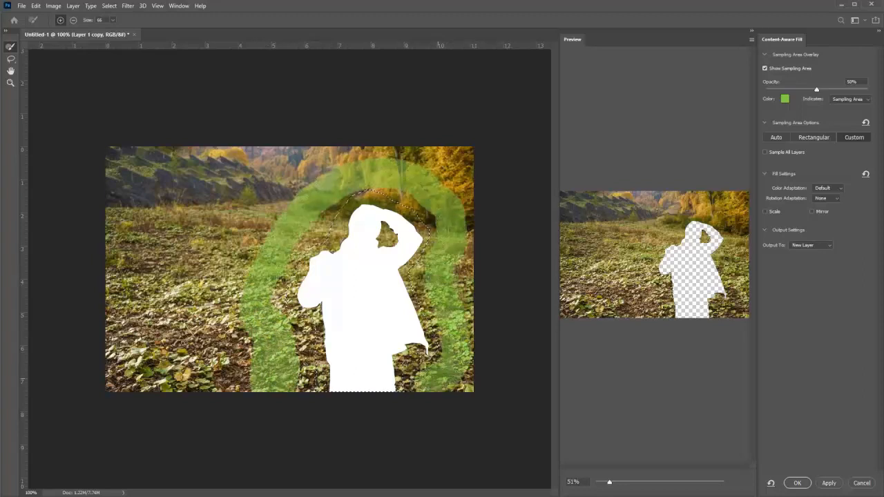
pyautogui.moveTo(470, 390)
pyautogui.mouseDown()
pyautogui.moveTo(462, 325)
pyautogui.moveTo(458, 256)
pyautogui.moveTo(432, 185)
pyautogui.moveTo(386, 151)
pyautogui.mouseUp()
pyautogui.moveTo(323, 172)
pyautogui.mouseDown()
pyautogui.moveTo(266, 227)
pyautogui.moveTo(236, 304)
pyautogui.moveTo(241, 388)
pyautogui.mouseUp()
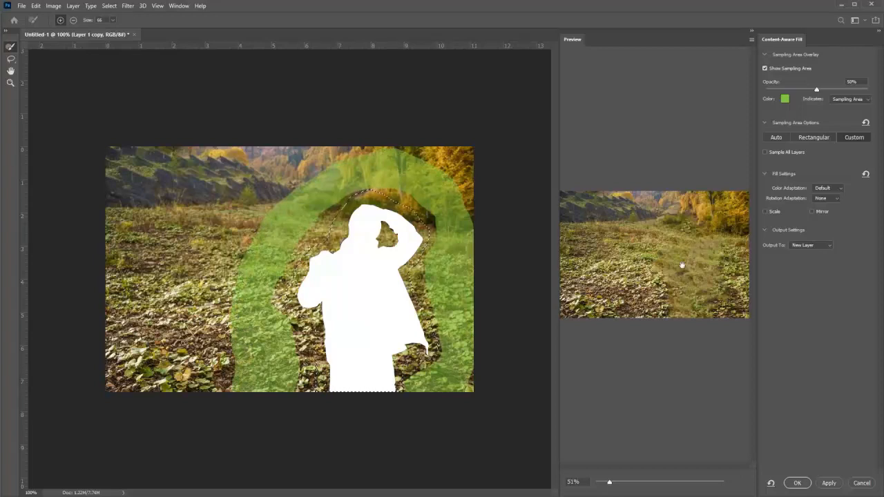
# Extend the green sampling area across the leafy ground on both sides of the silhouette, out to the photo's far edge.
pyautogui.moveTo(235, 263); pyautogui.dragTo(208, 384)
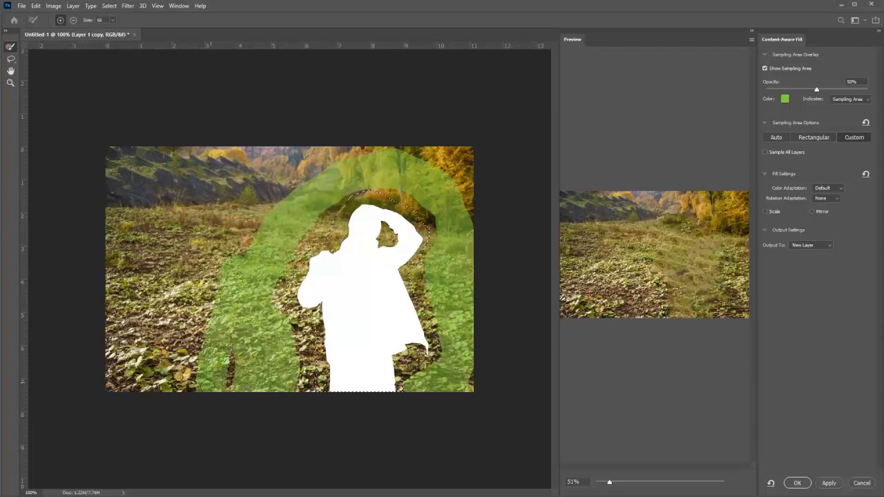
pyautogui.moveTo(235, 342); pyautogui.dragTo(223, 397)
pyautogui.moveTo(211, 277)
pyautogui.mouseDown()
pyautogui.moveTo(197, 328)
pyautogui.moveTo(181, 380)
pyautogui.mouseUp()
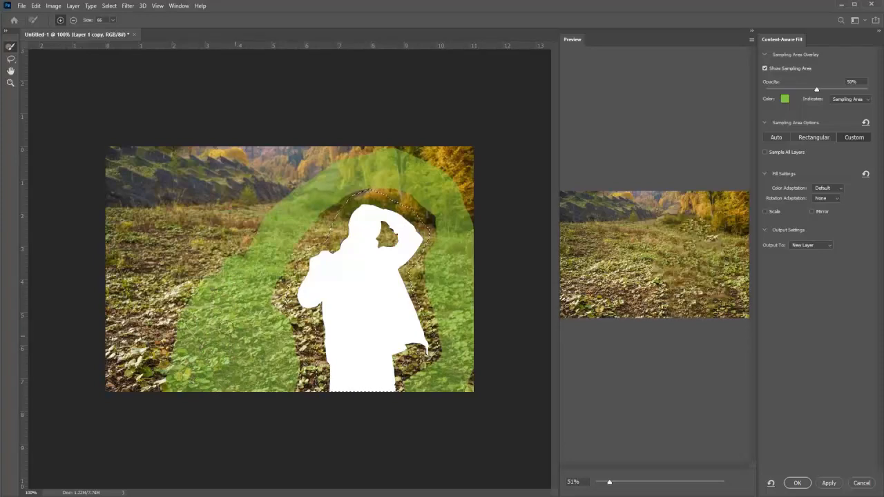
pyautogui.moveTo(472, 378); pyautogui.dragTo(465, 359)
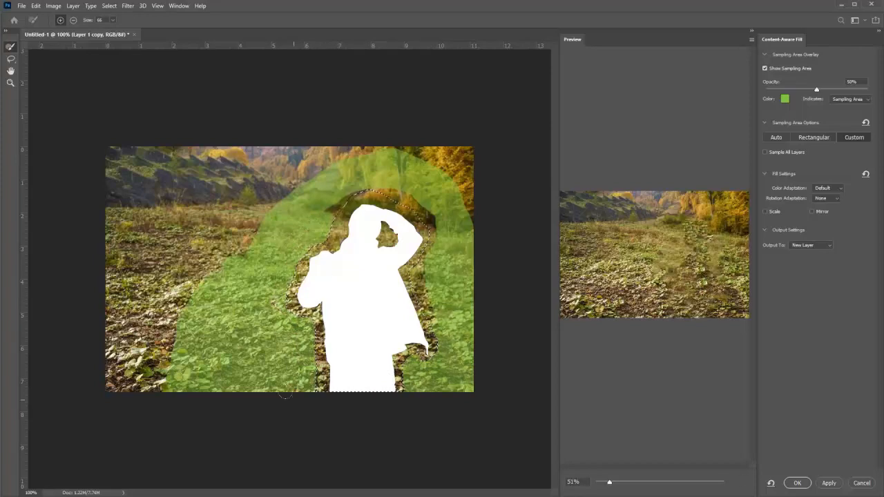
pyautogui.moveTo(185, 288)
pyautogui.mouseDown()
pyautogui.moveTo(141, 387)
pyautogui.moveTo(150, 314)
pyautogui.moveTo(111, 381)
pyautogui.moveTo(131, 304)
pyautogui.mouseUp()
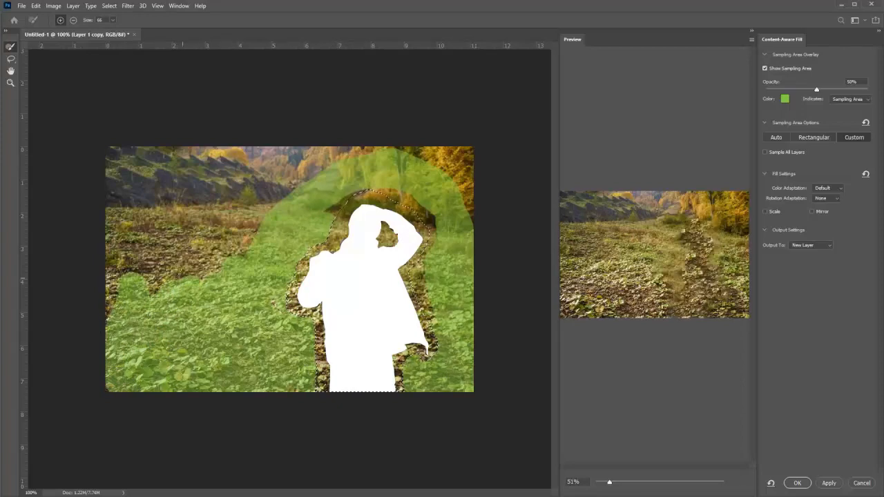
pyautogui.moveTo(183, 279); pyautogui.dragTo(125, 296)
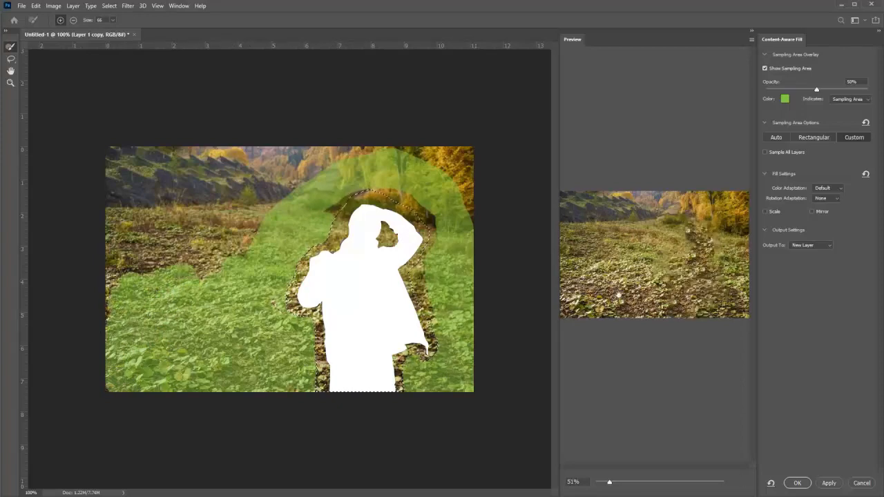
# Apply the Content-Aware Fill to a new layer and deselect.
pyautogui.click(797, 483)
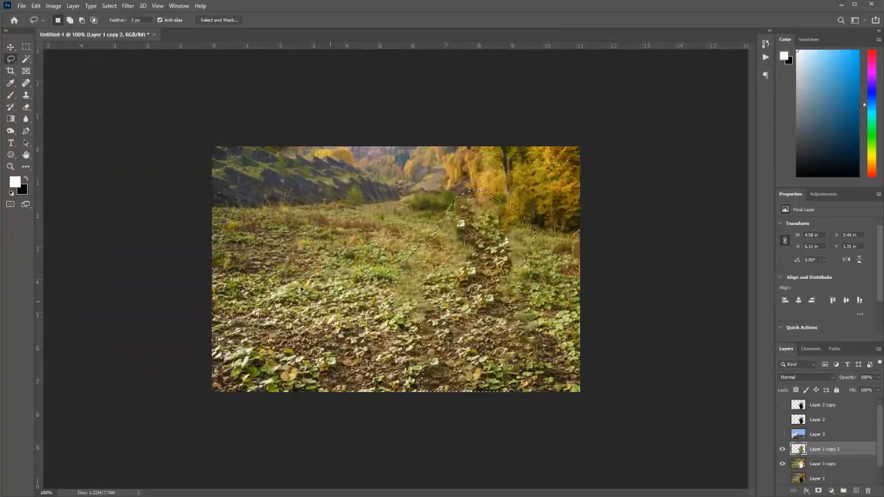
pyautogui.press('m')
pyautogui.hotkey('ctrl', 'd')
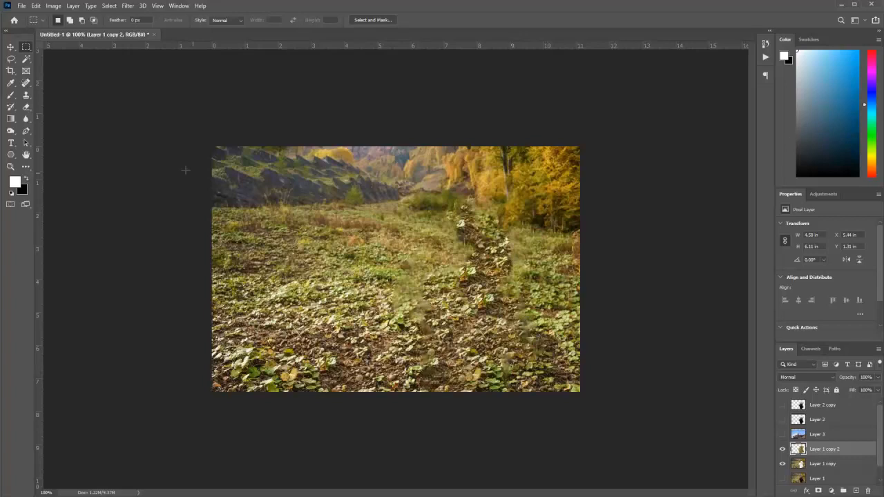
# Retouch the blurry patch beside the filled area on Layer 1 copy 2 with the Spot Healing Brush.
pyautogui.click(26, 84)
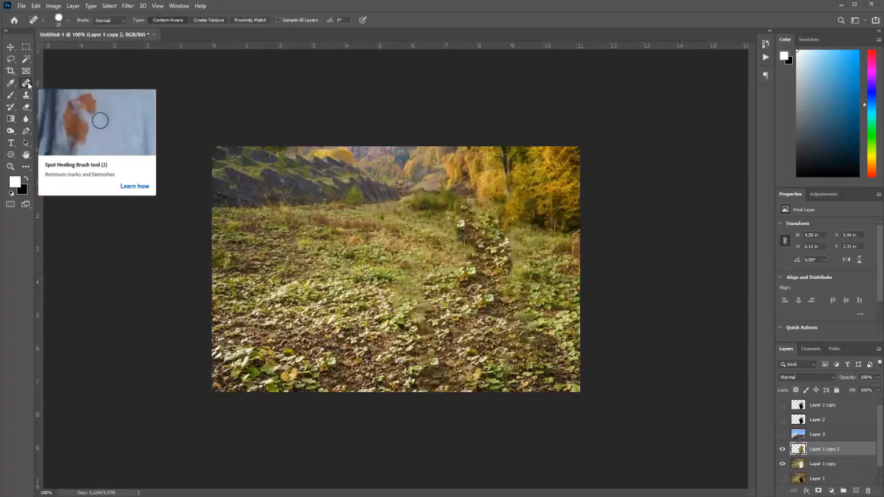
pyautogui.click(28, 84)
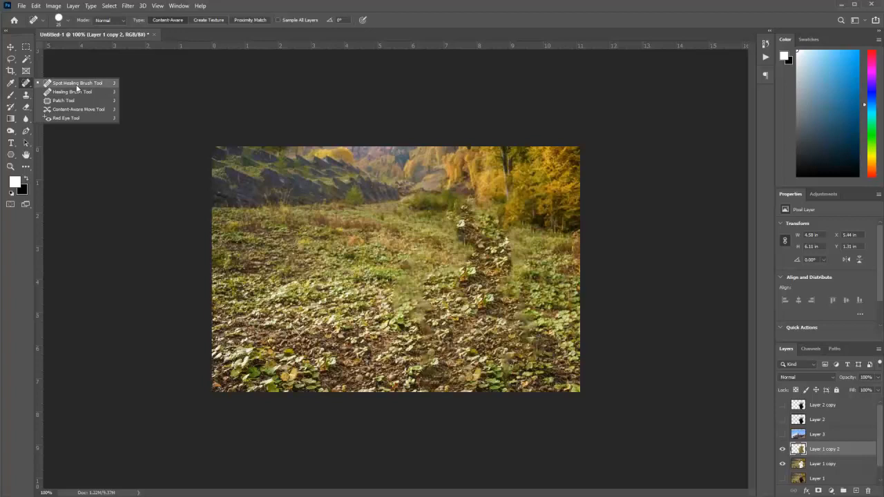
pyautogui.click(77, 86)
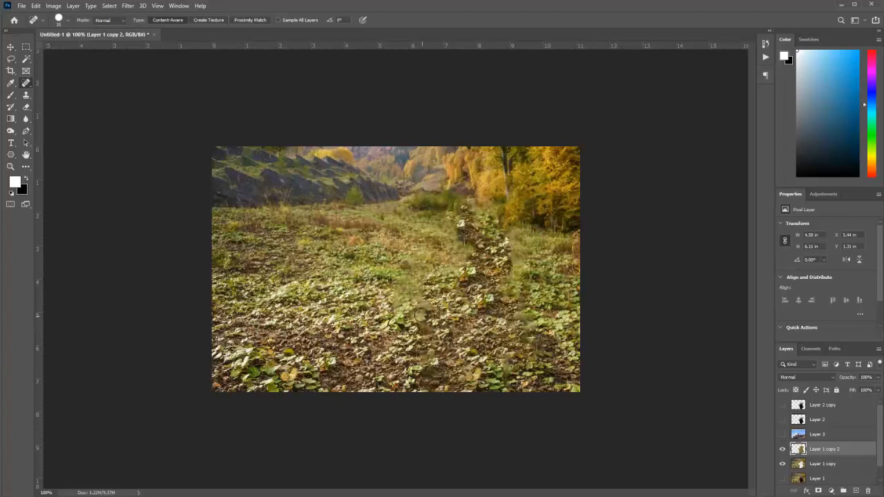
pyautogui.moveTo(400, 292); pyautogui.dragTo(422, 318)
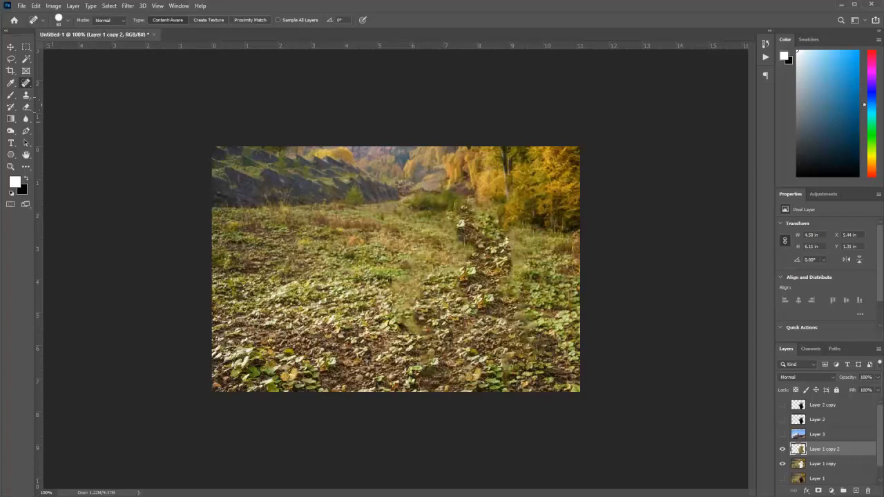
# Switch to the Healing Brush and merge Layer 1 copy 2 with Layer 1 copy into one layer.
pyautogui.rightClick(26, 84)
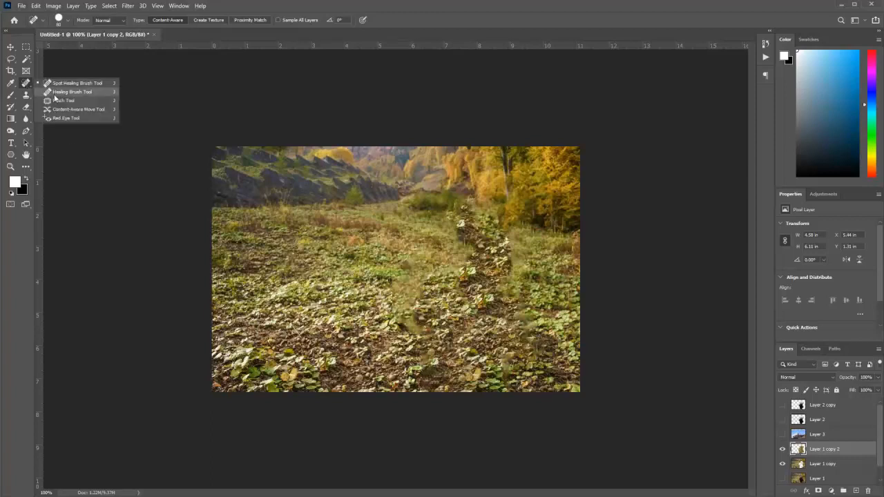
pyautogui.click(59, 91)
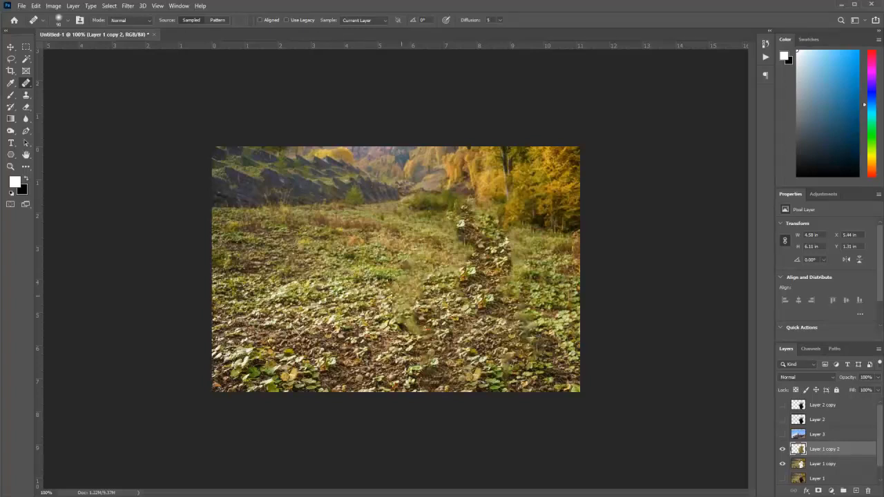
pyautogui.click(823, 465)
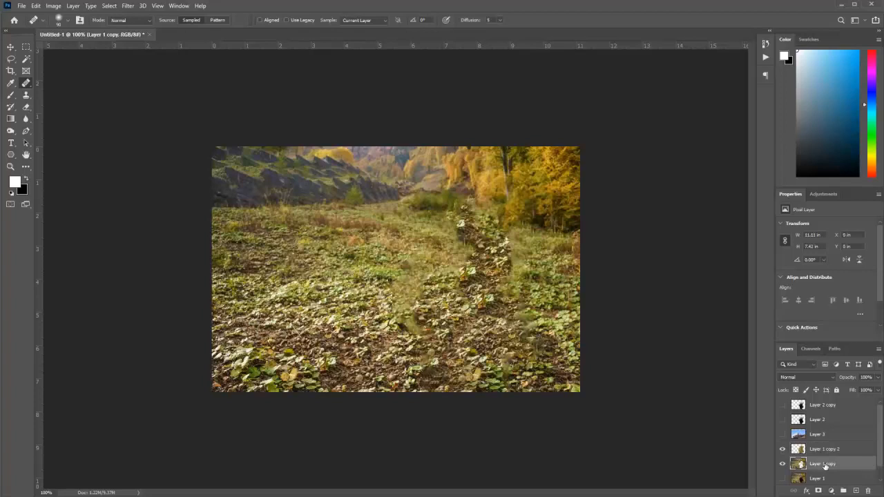
pyautogui.click(824, 453)
pyautogui.keyDown('shift'); pyautogui.click(826, 464); pyautogui.keyUp('shift')
pyautogui.rightClick(828, 453)
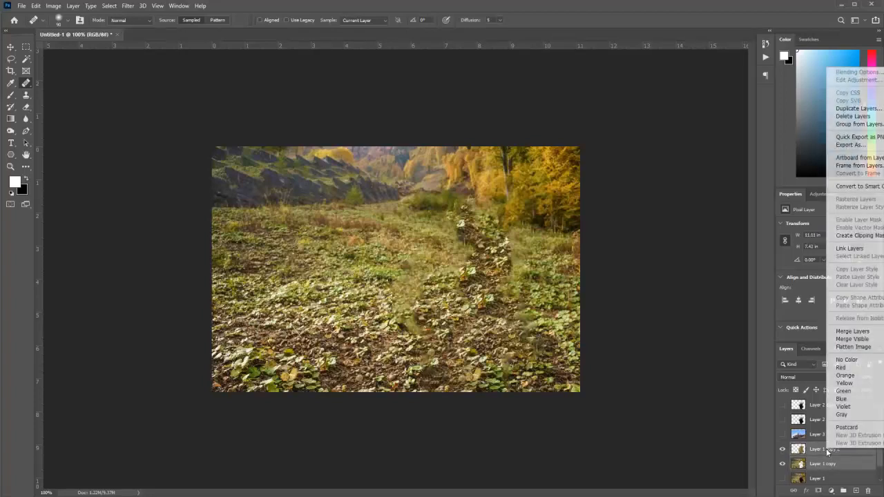
pyautogui.click(866, 340)
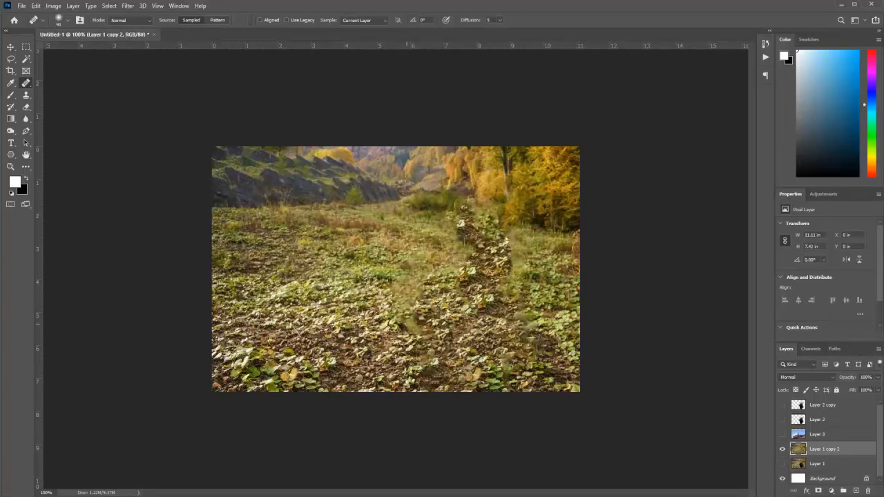
# Heal the blurry patches on both sides of the filled area with the Healing Brush, using leafy ground as the source.
pyautogui.moveTo(411, 282)
pyautogui.mouseDown()
pyautogui.moveTo(402, 292)
pyautogui.moveTo(413, 316)
pyautogui.mouseUp()
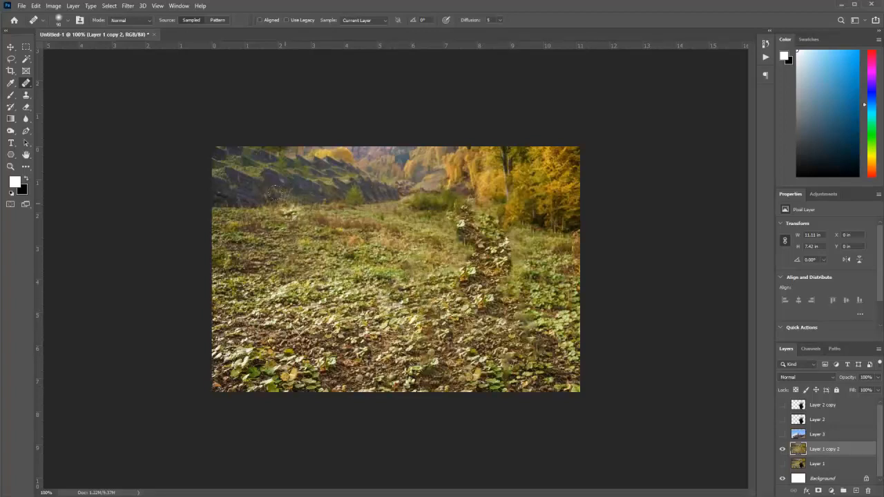
pyautogui.keyDown('alt'); pyautogui.click(291, 176); pyautogui.keyUp('alt')
pyautogui.moveTo(521, 276)
pyautogui.mouseDown()
pyautogui.moveTo(506, 293)
pyautogui.moveTo(524, 295)
pyautogui.moveTo(498, 295)
pyautogui.moveTo(531, 299)
pyautogui.moveTo(509, 298)
pyautogui.mouseUp()
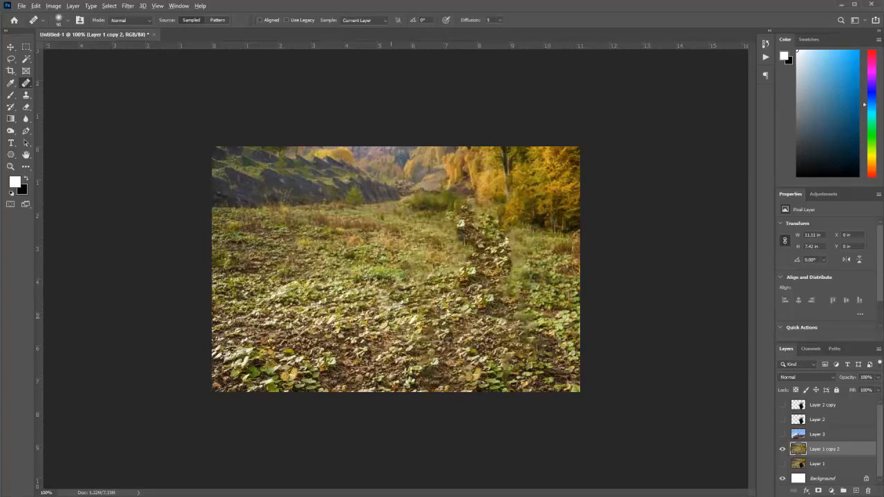
pyautogui.keyDown('alt'); pyautogui.click(391, 317); pyautogui.keyUp('alt')
pyautogui.moveTo(514, 278); pyautogui.dragTo(523, 302)
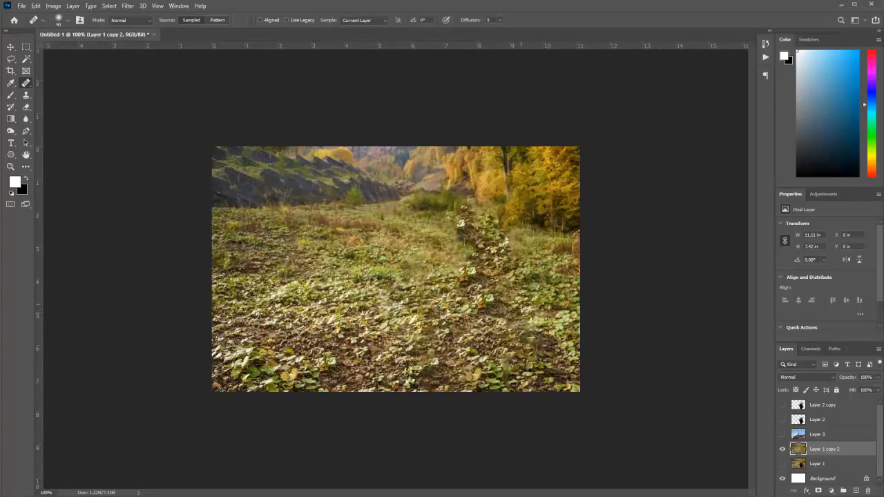
# Heal the dark, leafy upper end of the filled strip with the Healing Brush, sampling the grass beside it.
pyautogui.moveTo(476, 244)
pyautogui.mouseDown()
pyautogui.moveTo(495, 250)
pyautogui.moveTo(461, 226)
pyautogui.mouseUp()
pyautogui.keyDown('alt'); pyautogui.click(429, 227); pyautogui.keyUp('alt')
pyautogui.click(485, 230)
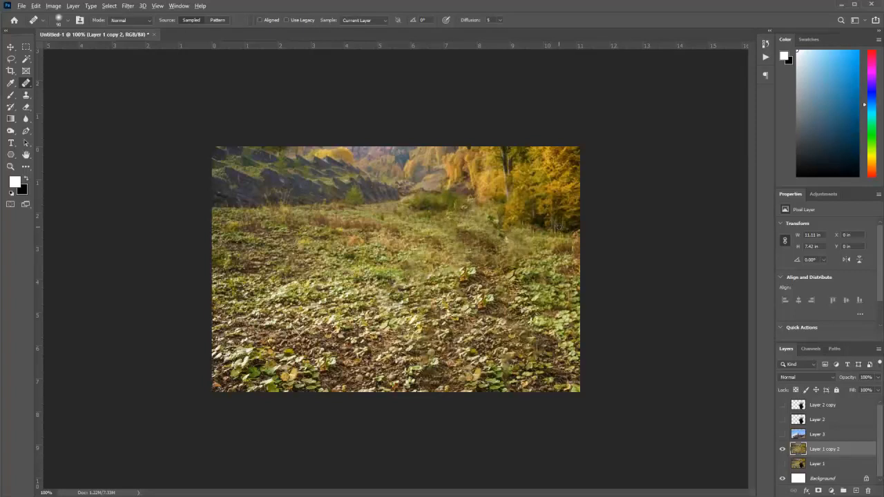